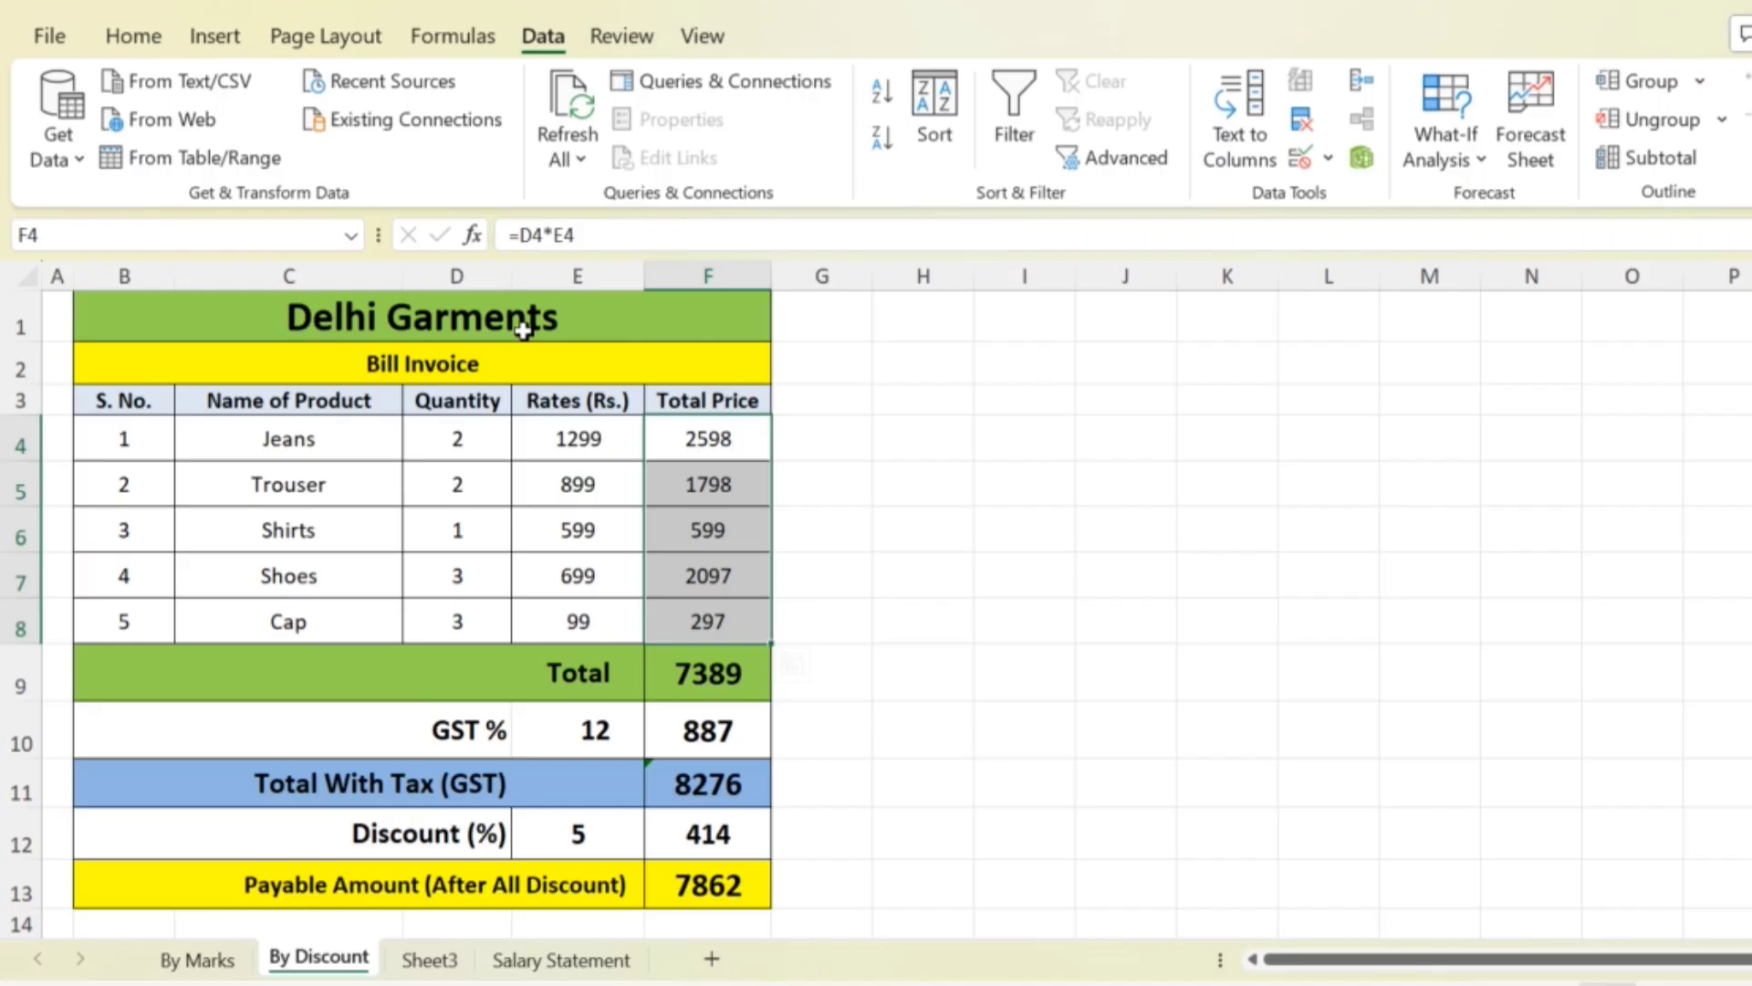
- Examine the Delhi Garments bill invoice and its Quantity, Rates (Rs.) and Total Price columns
{"action": "left_click_drag", "start_coordinate": [523, 331], "coordinate": [501, 890]}
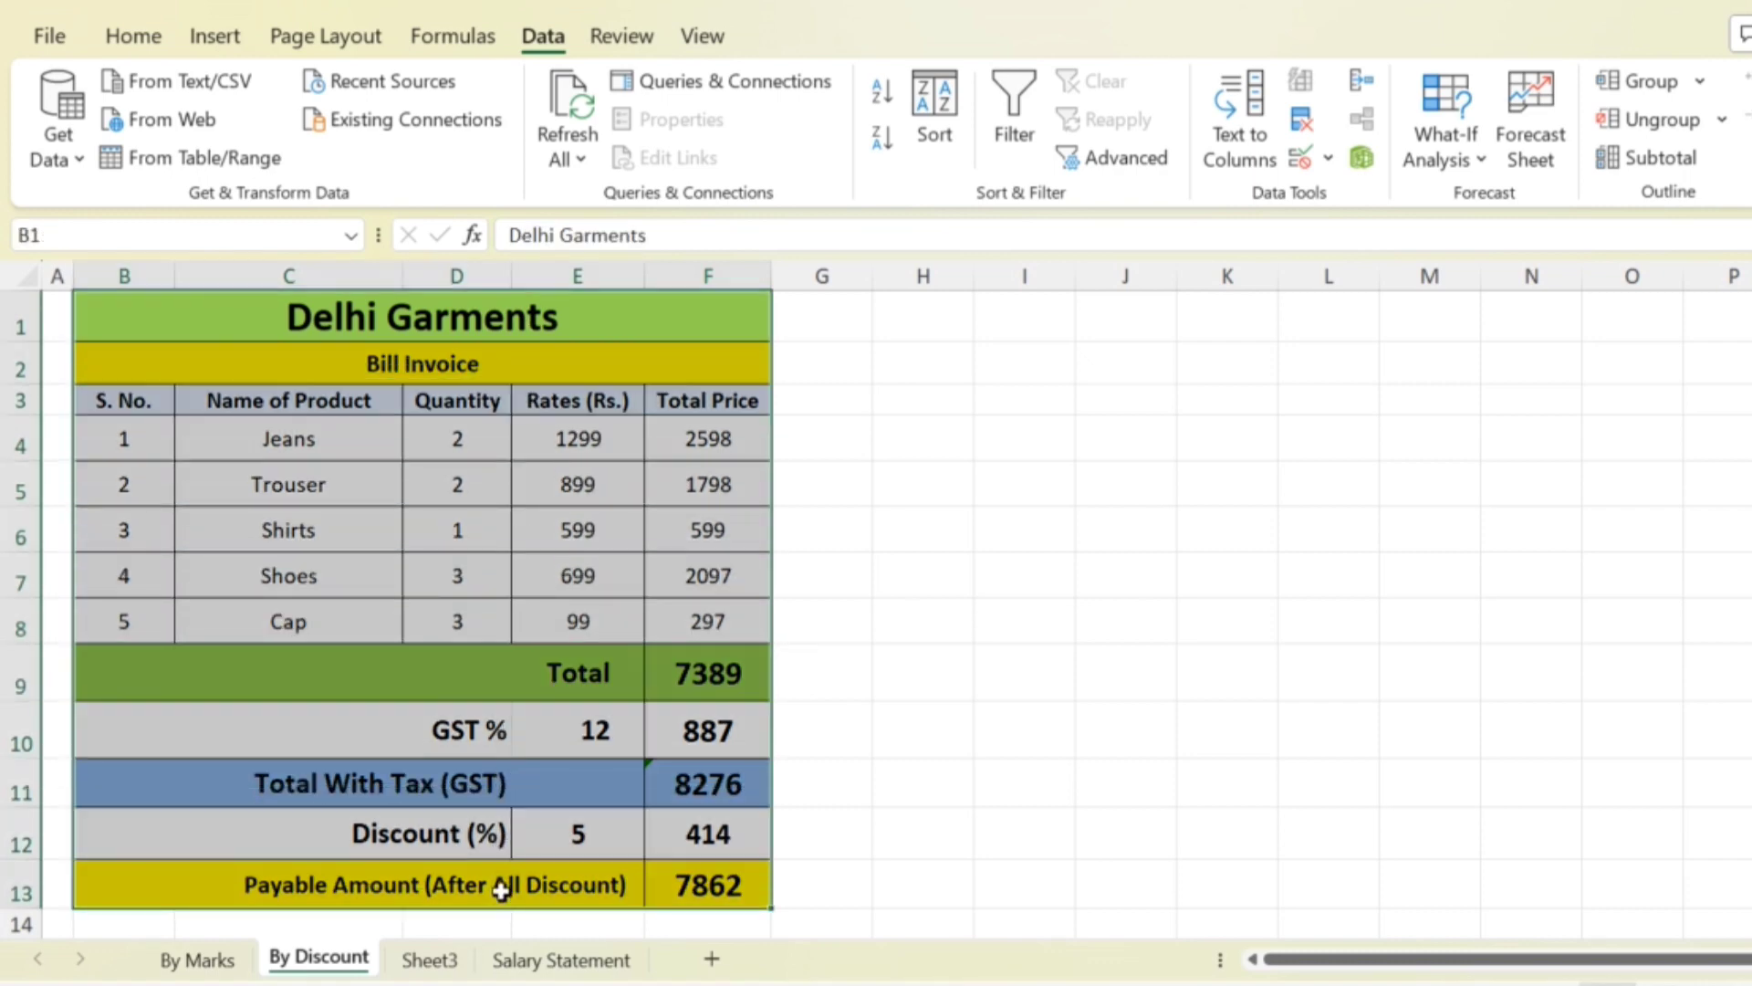
{"action": "left_click", "coordinate": [743, 621]}
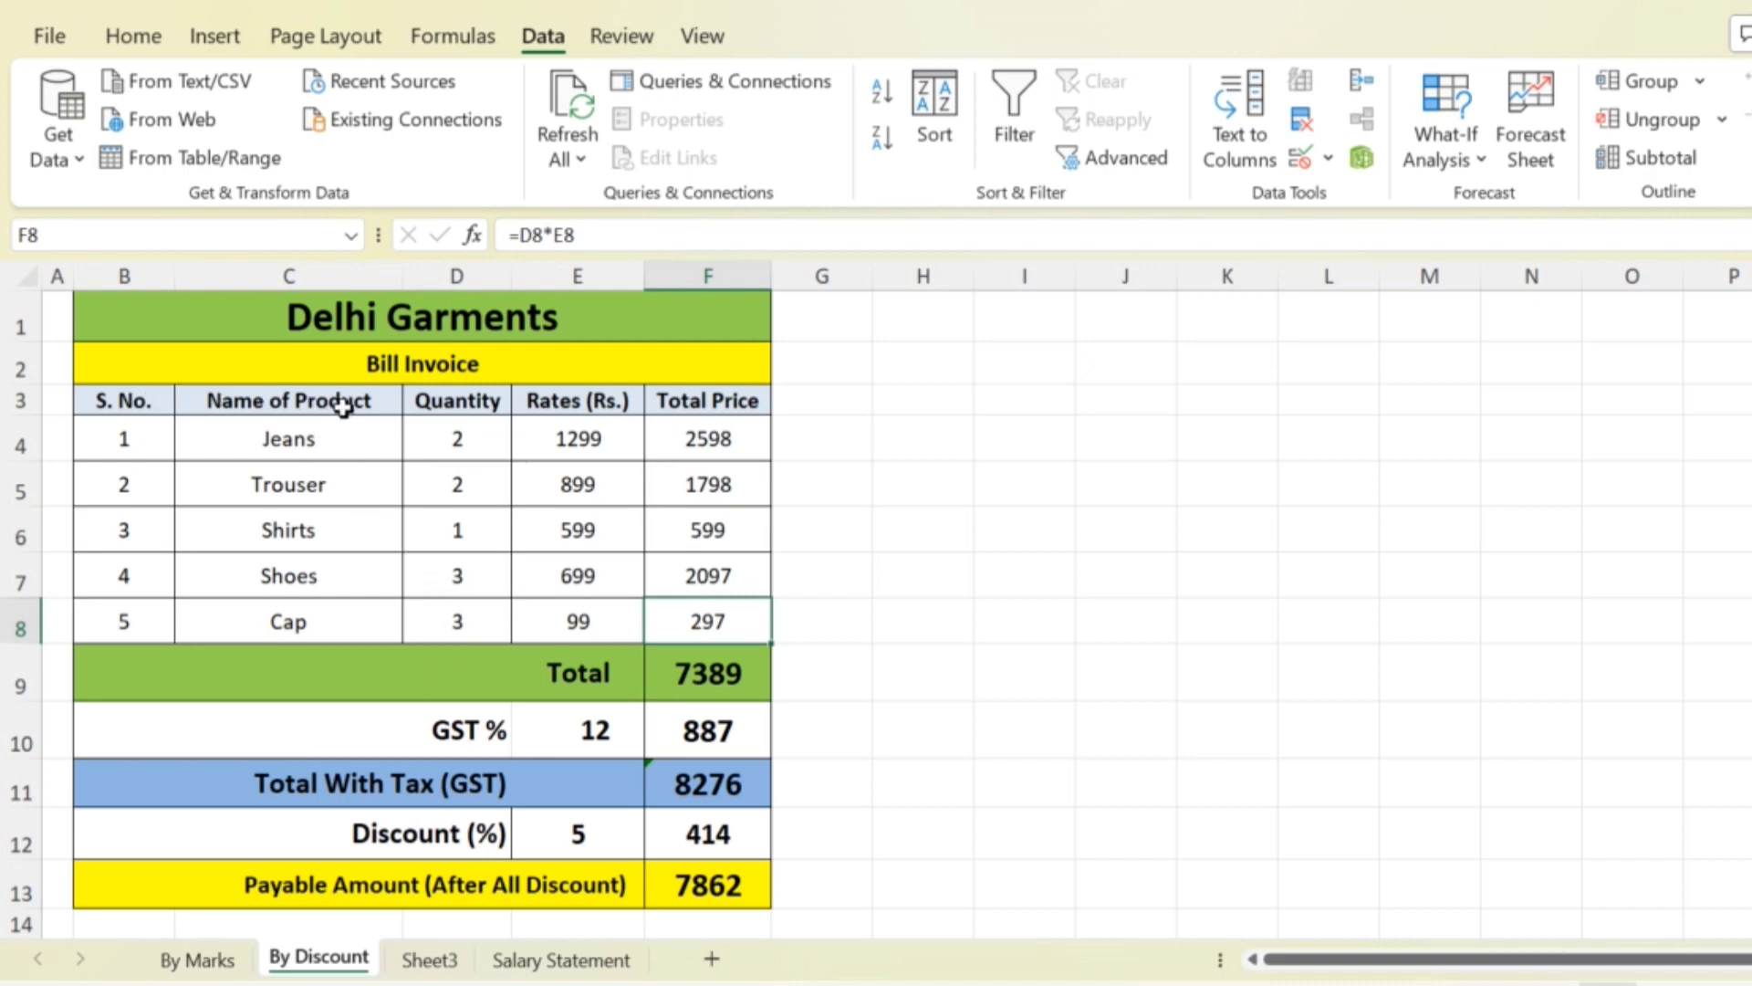
{"action": "left_click", "coordinate": [447, 403]}
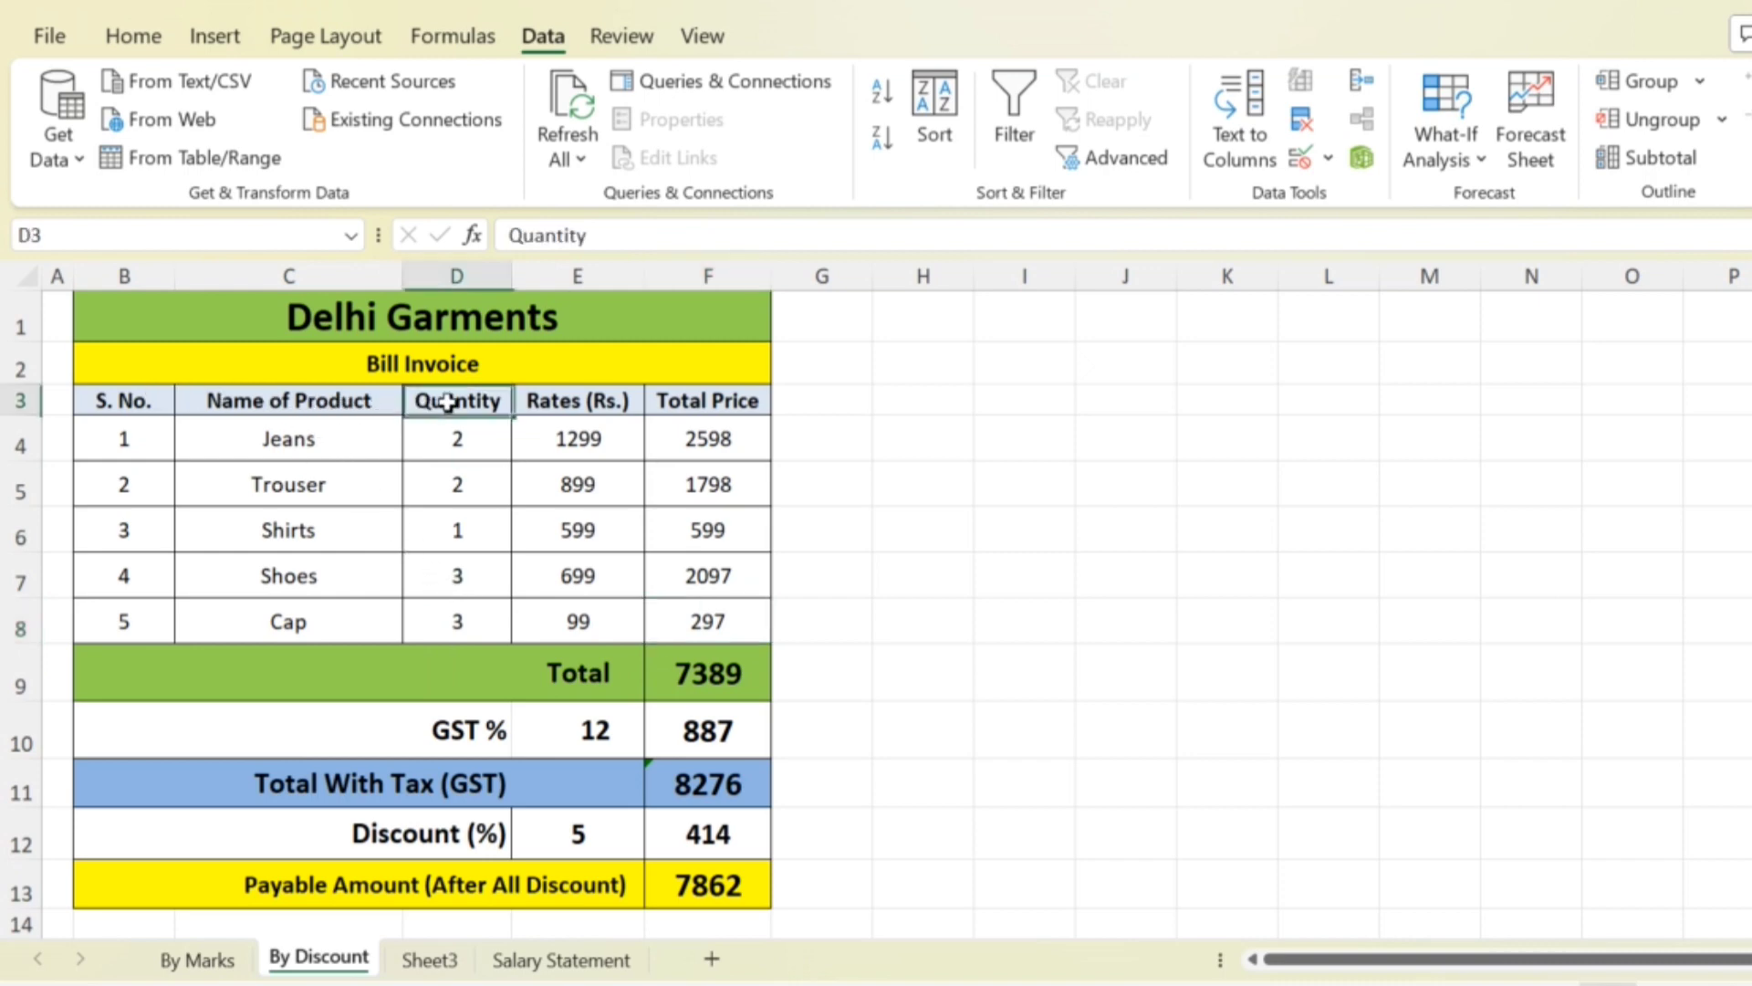
{"action": "left_click", "coordinate": [555, 402]}
{"action": "left_click", "coordinate": [691, 398]}
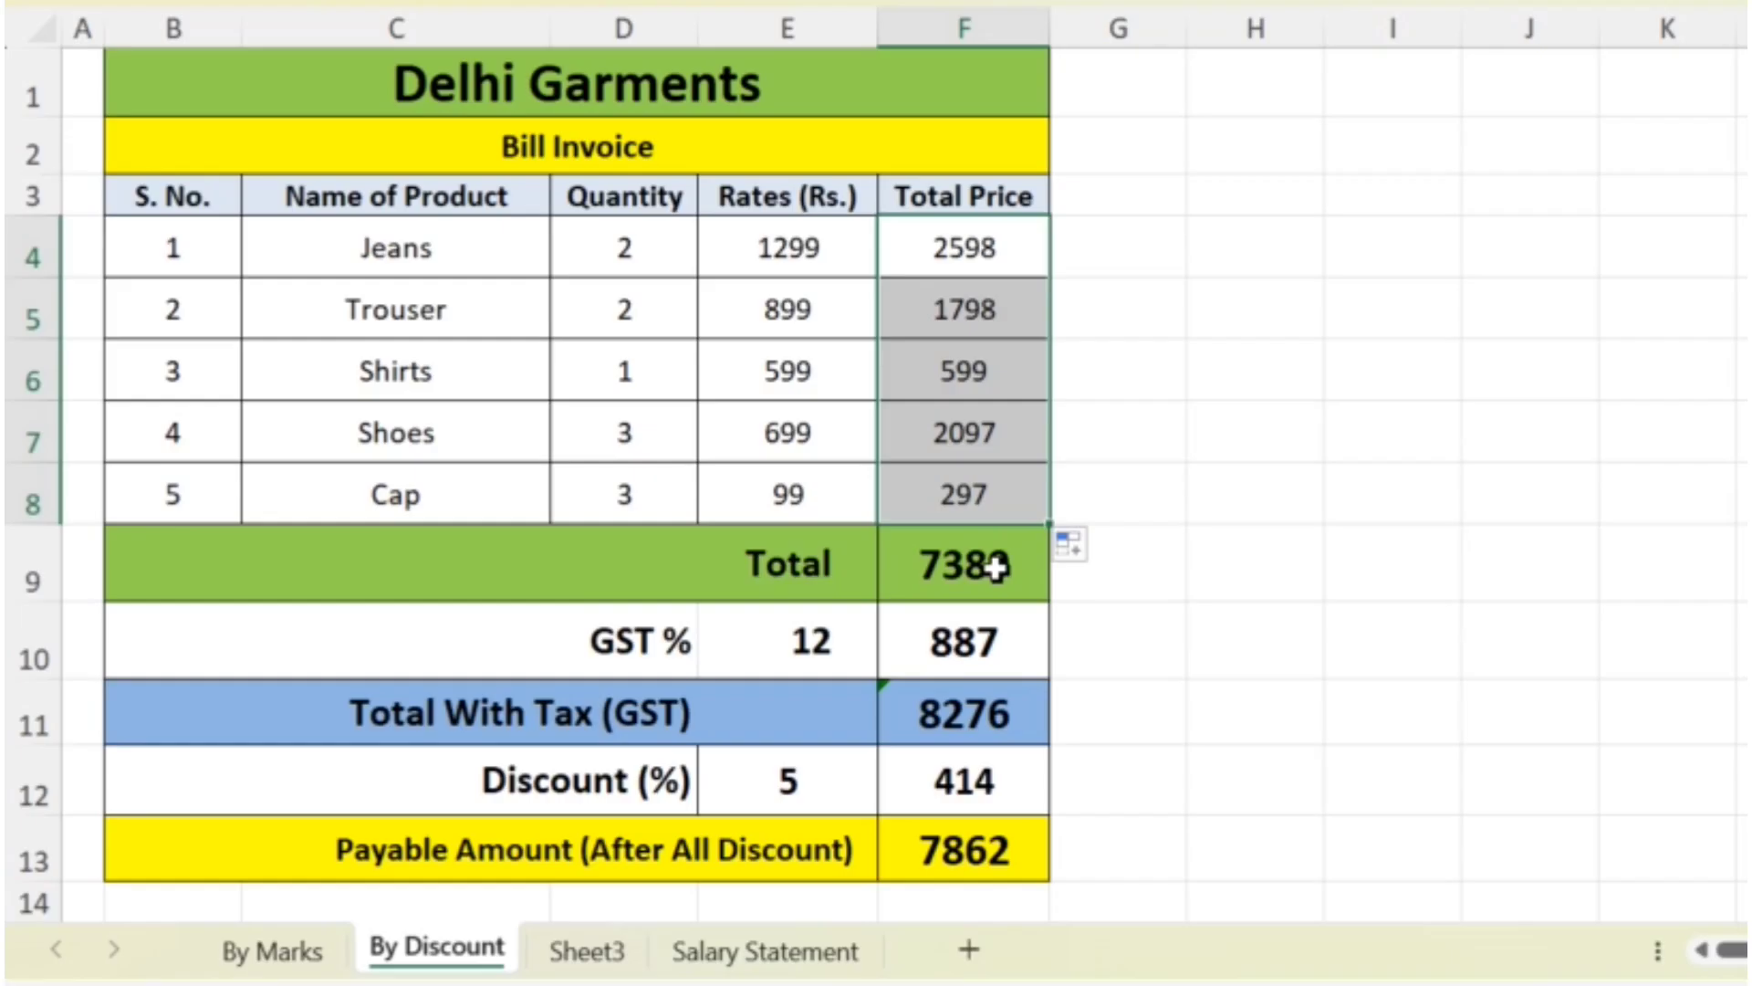
- Calculate the invoice Total in F9 with a SUM formula over the product prices in F4:F8
{"action": "left_click", "coordinate": [731, 676]}
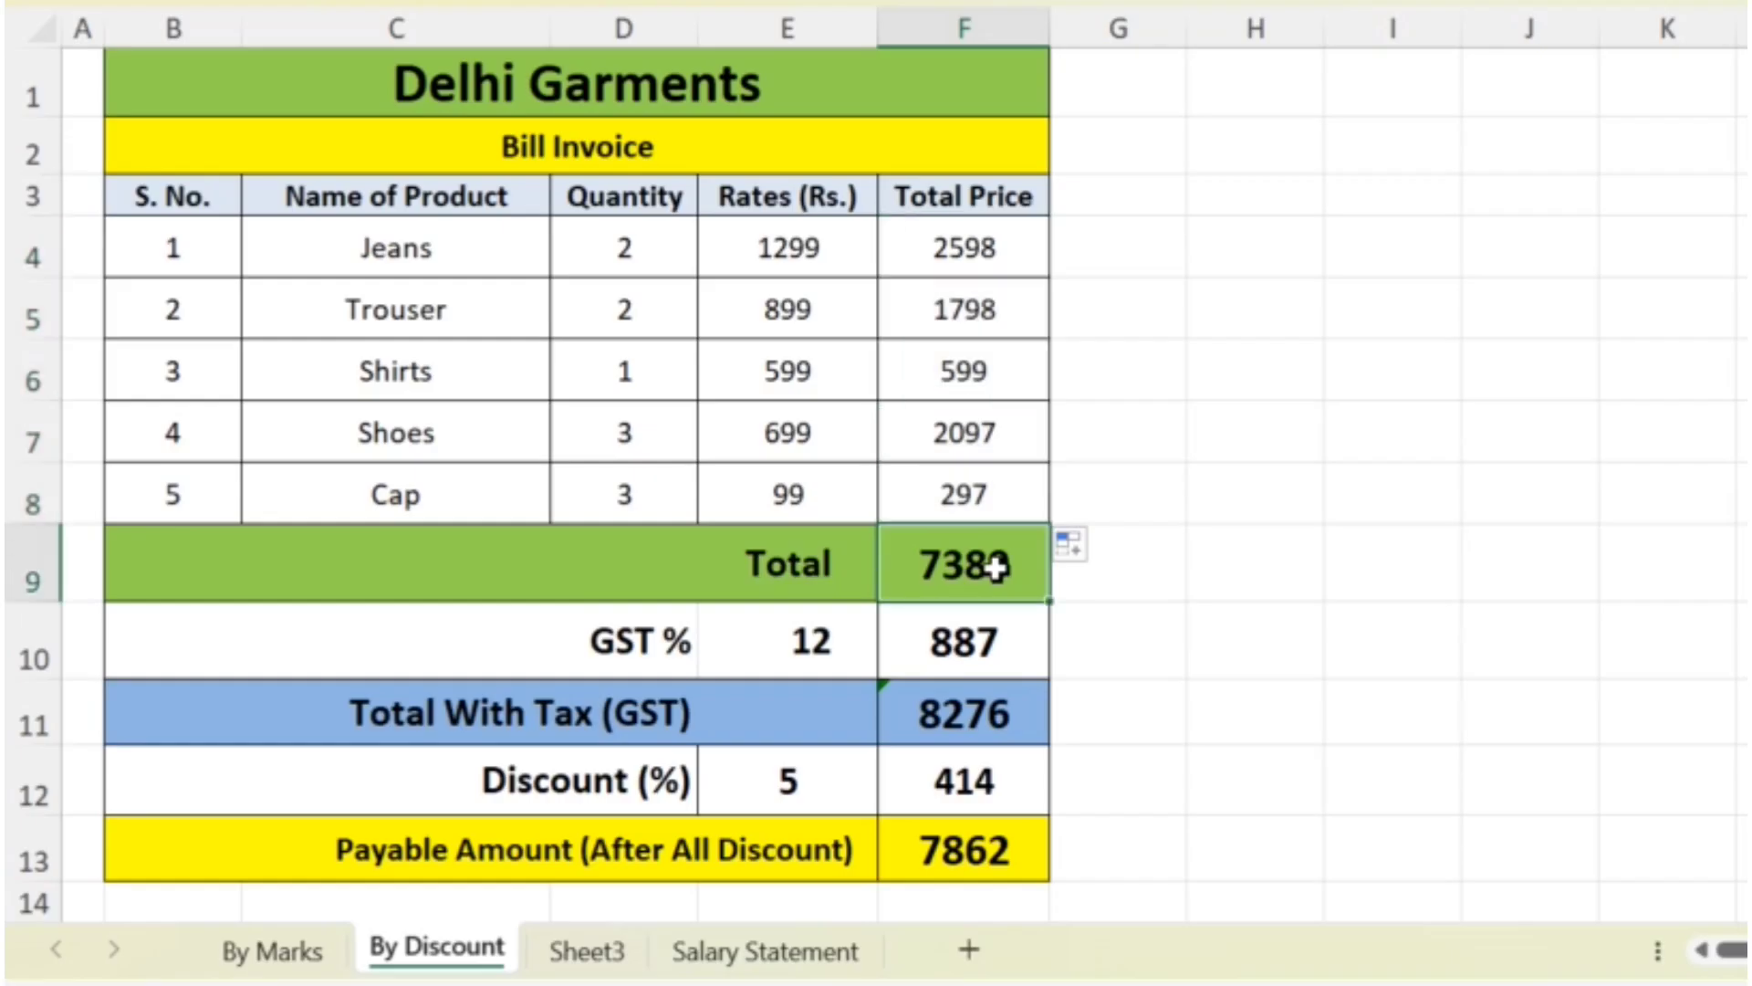
{"action": "type", "text": "=sum"}
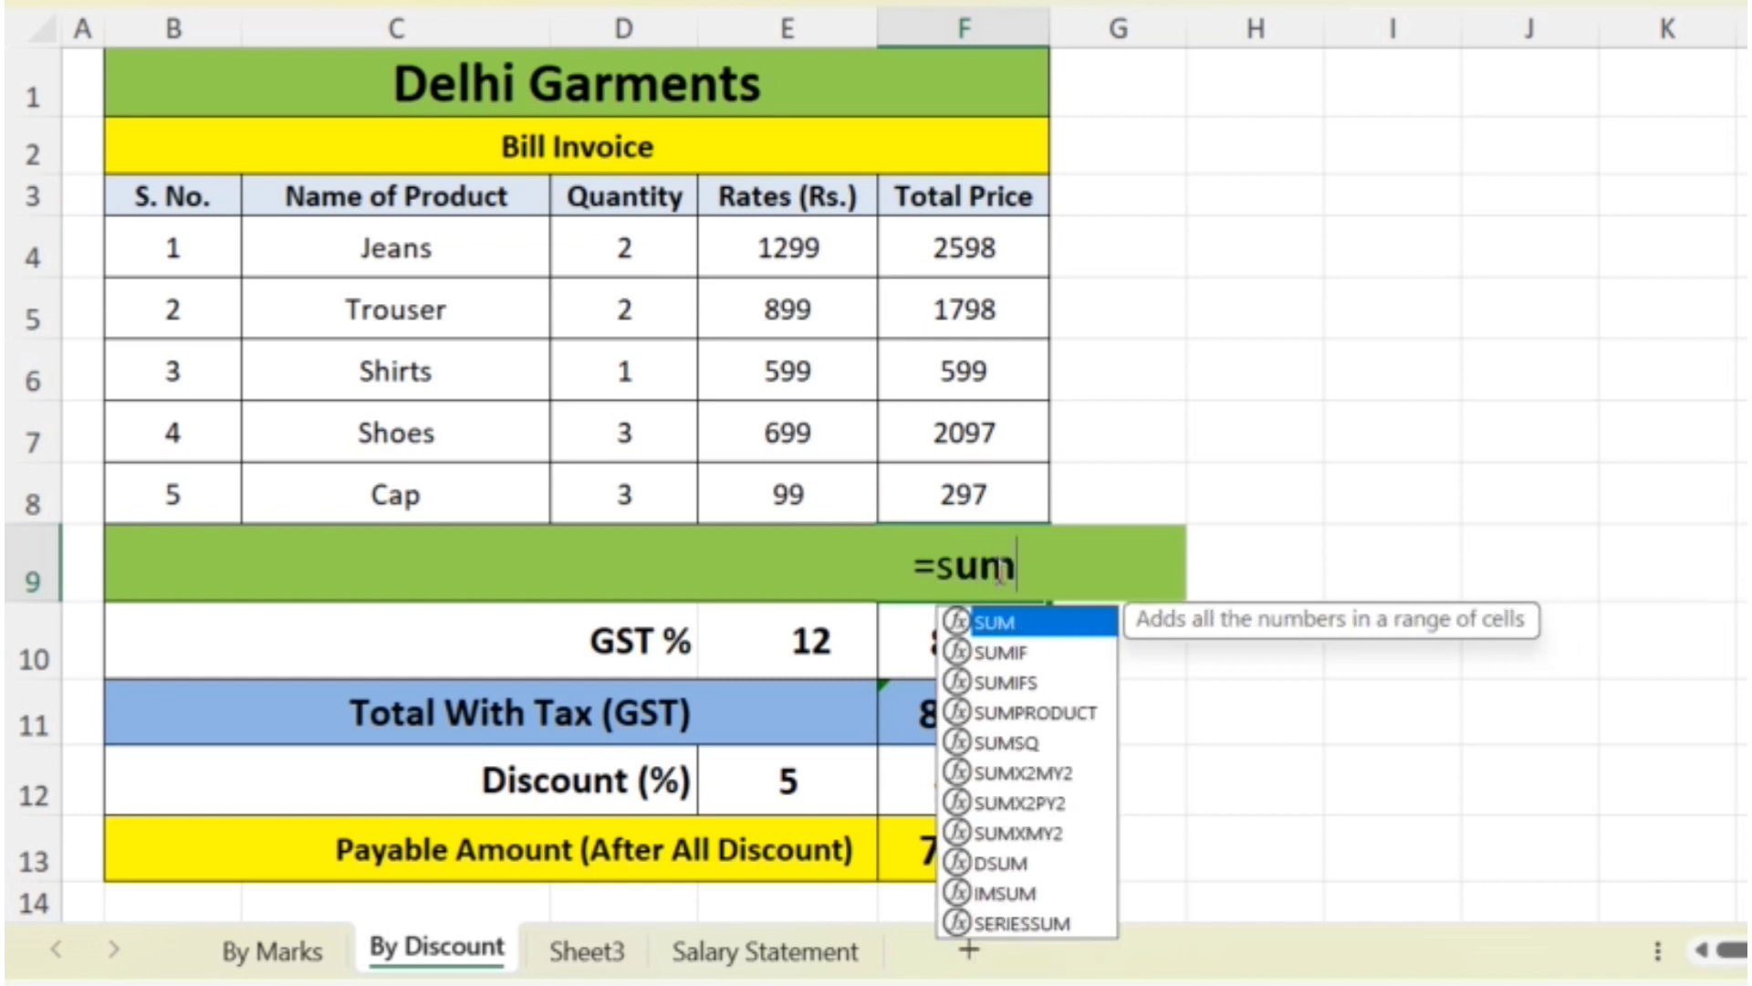
{"action": "double_click", "coordinate": [993, 623]}
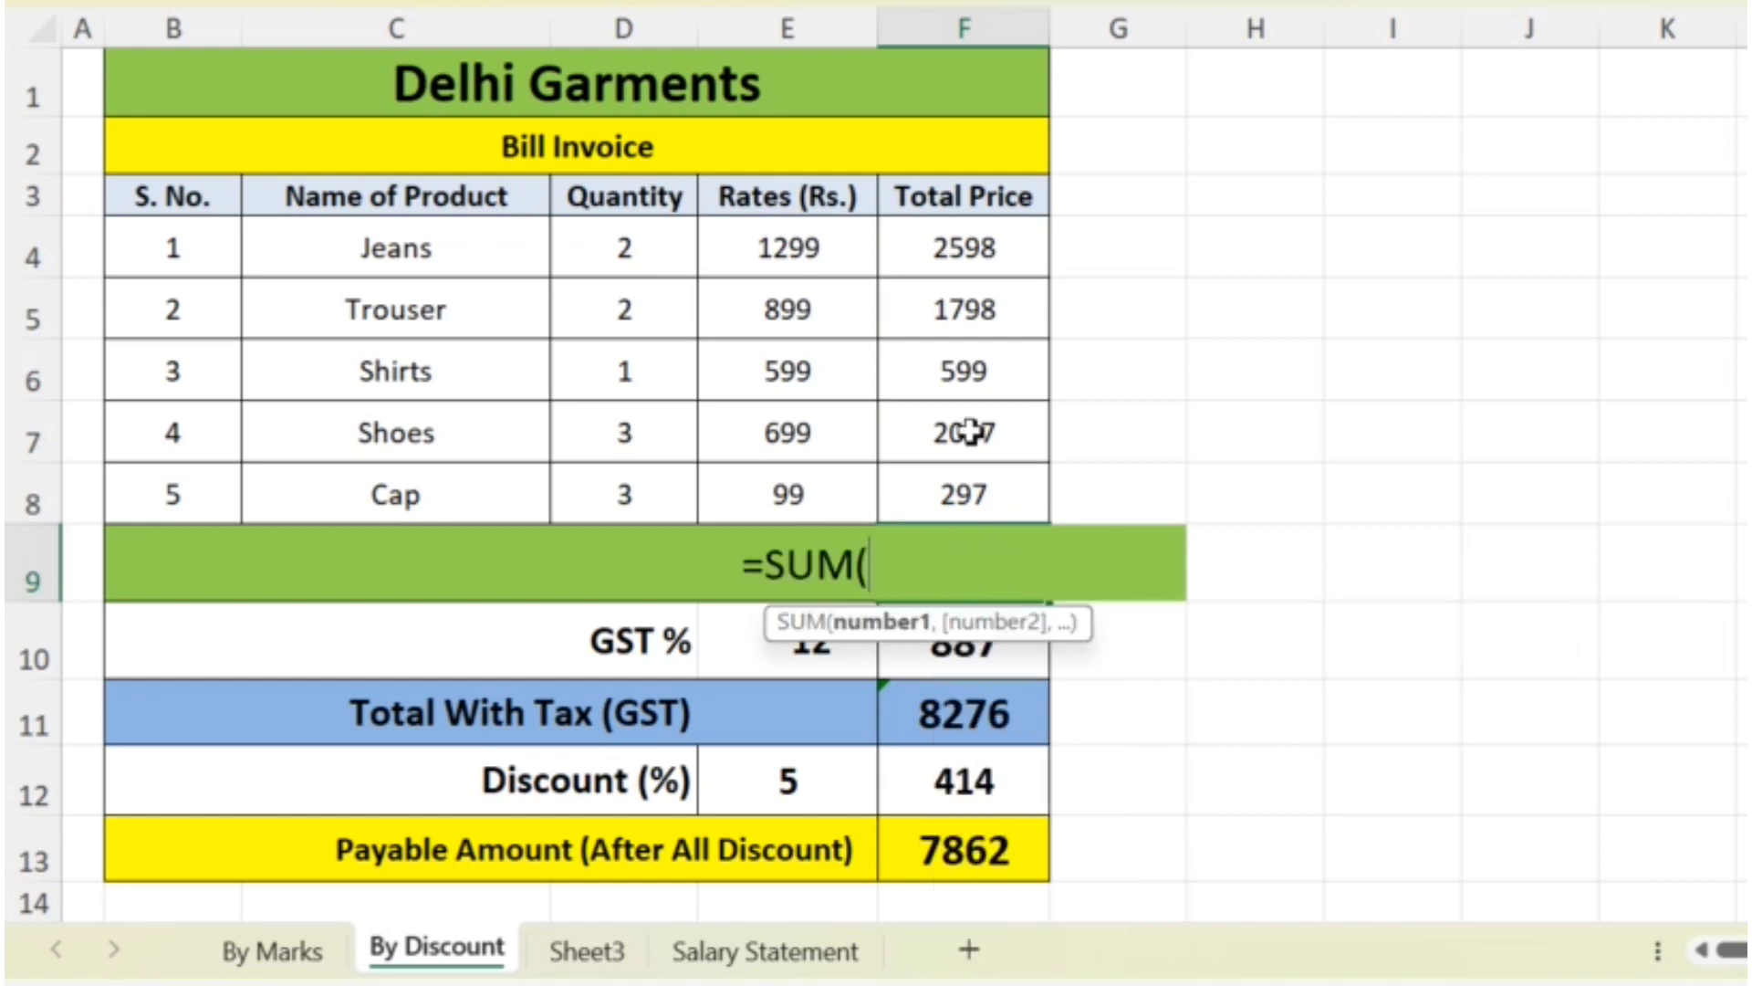
{"action": "left_click_drag", "start_coordinate": [949, 248], "coordinate": [961, 473]}
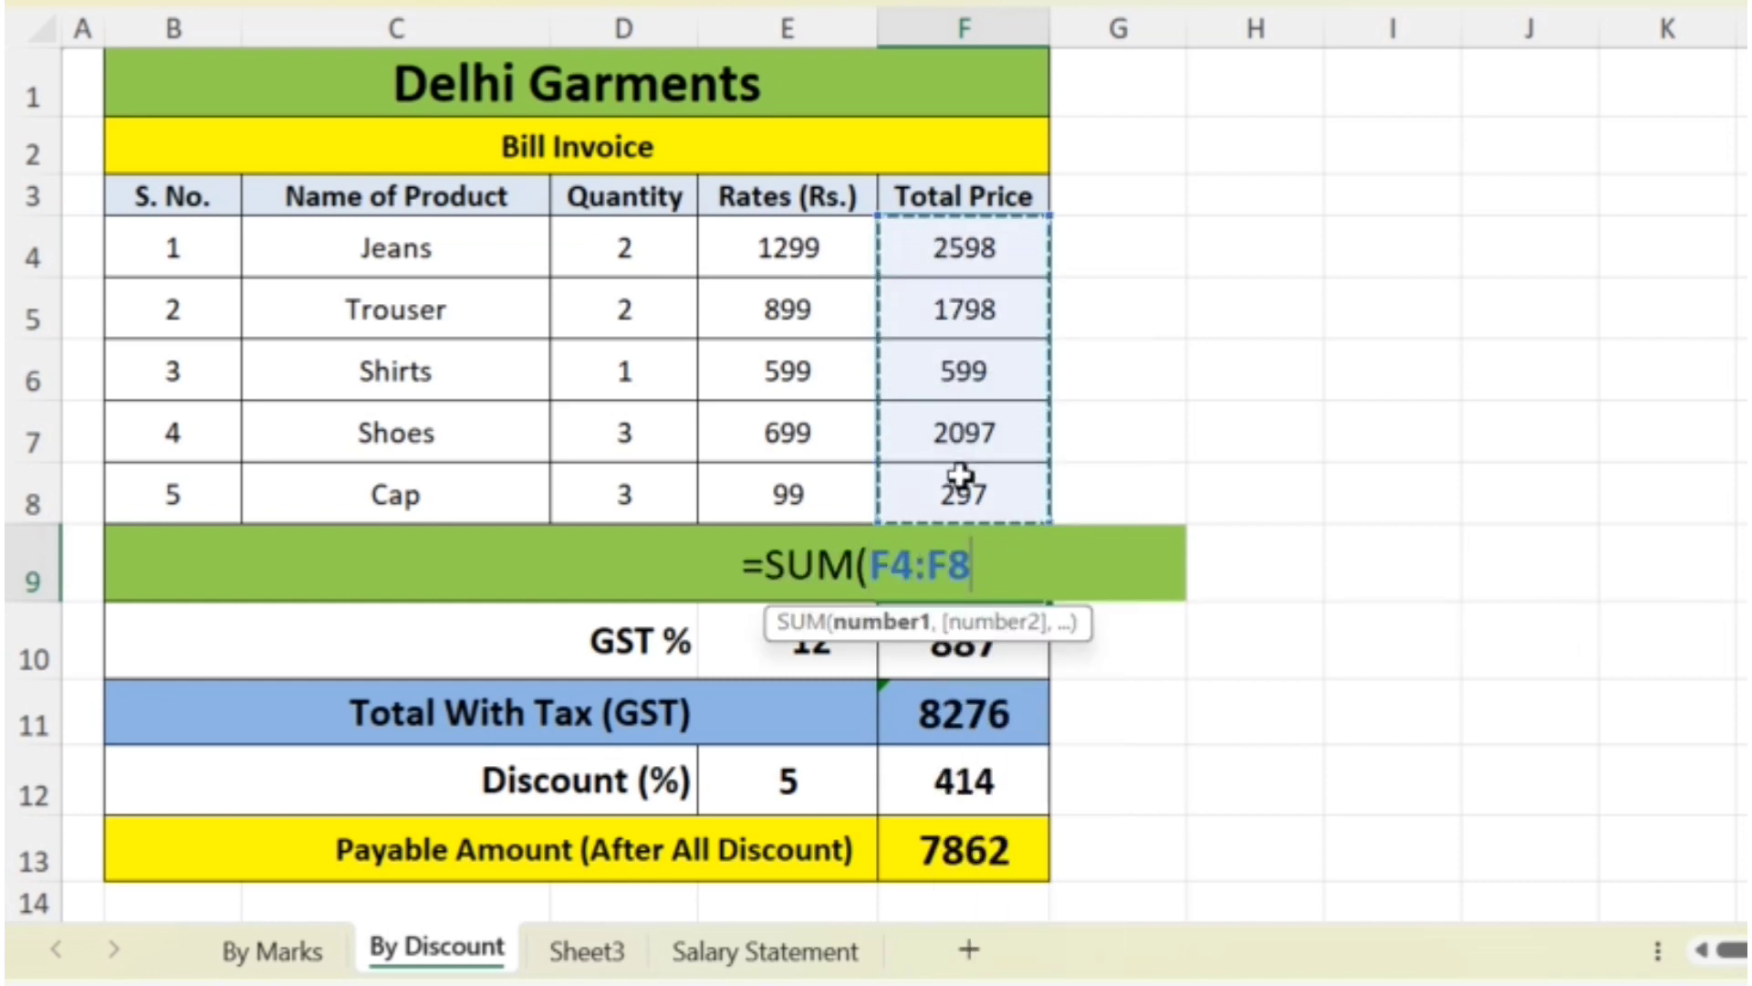
{"action": "key", "text": "Return"}
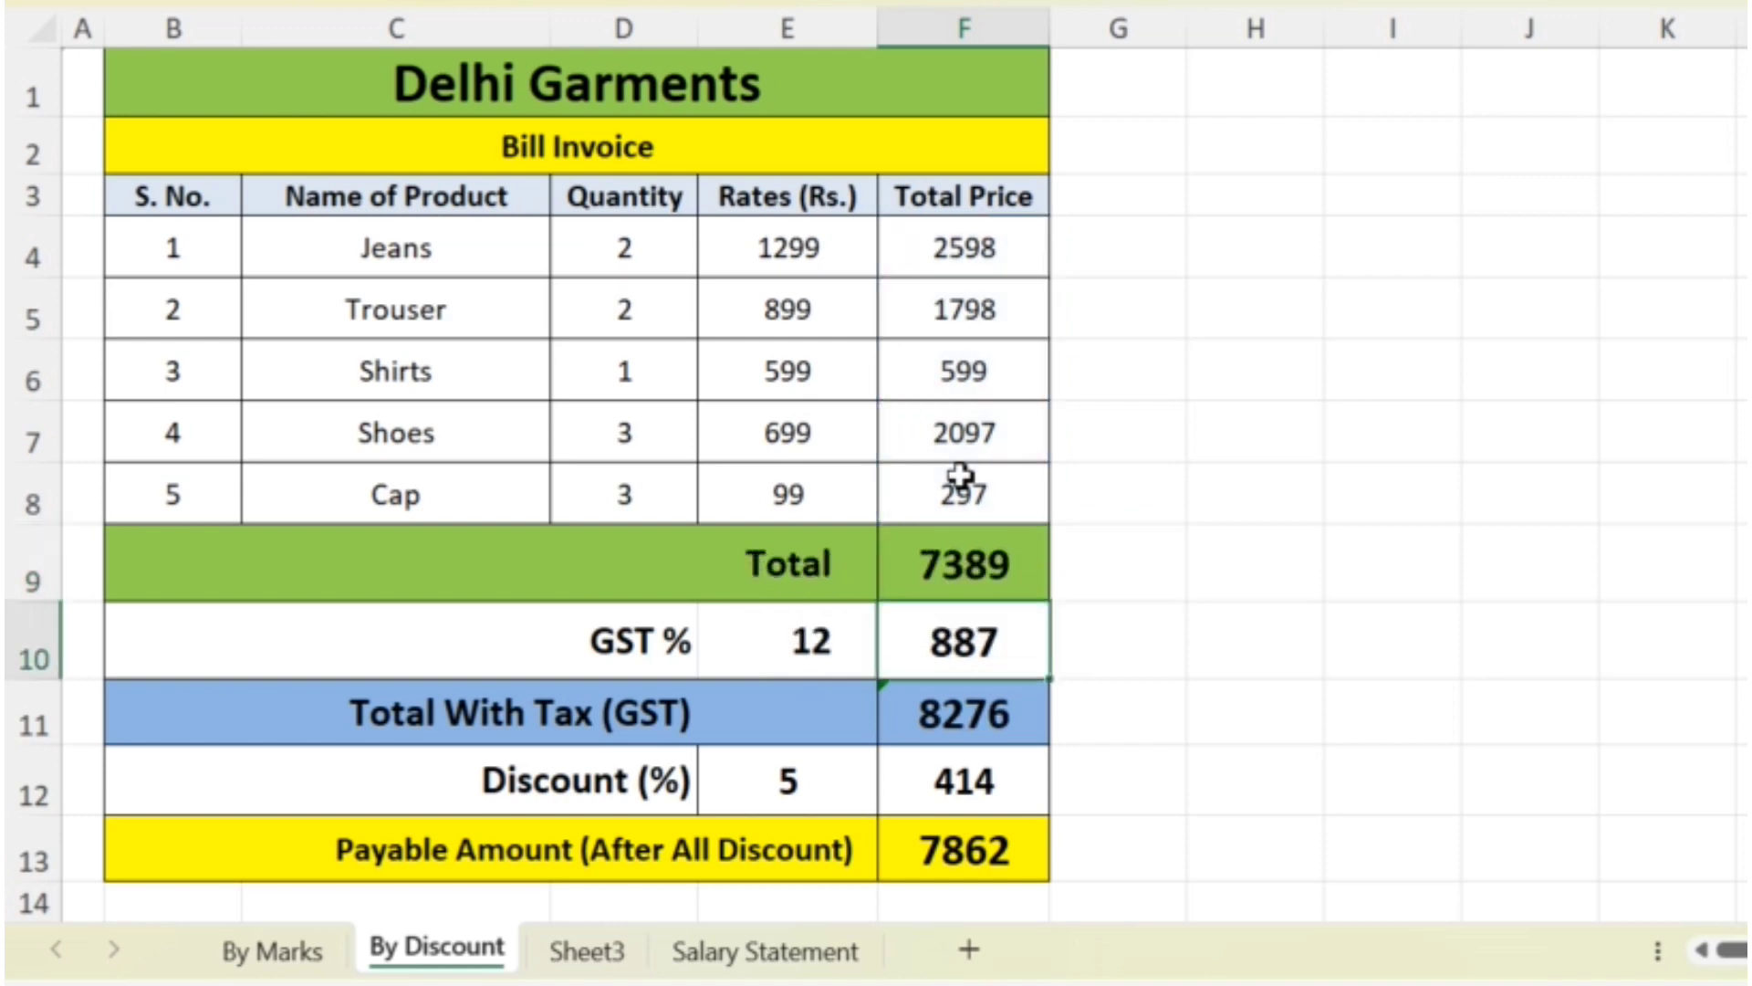
- Review the GST rate, total, GST amount, total with tax, discount and payable amount cells of the invoice
{"action": "left_click", "coordinate": [781, 653]}
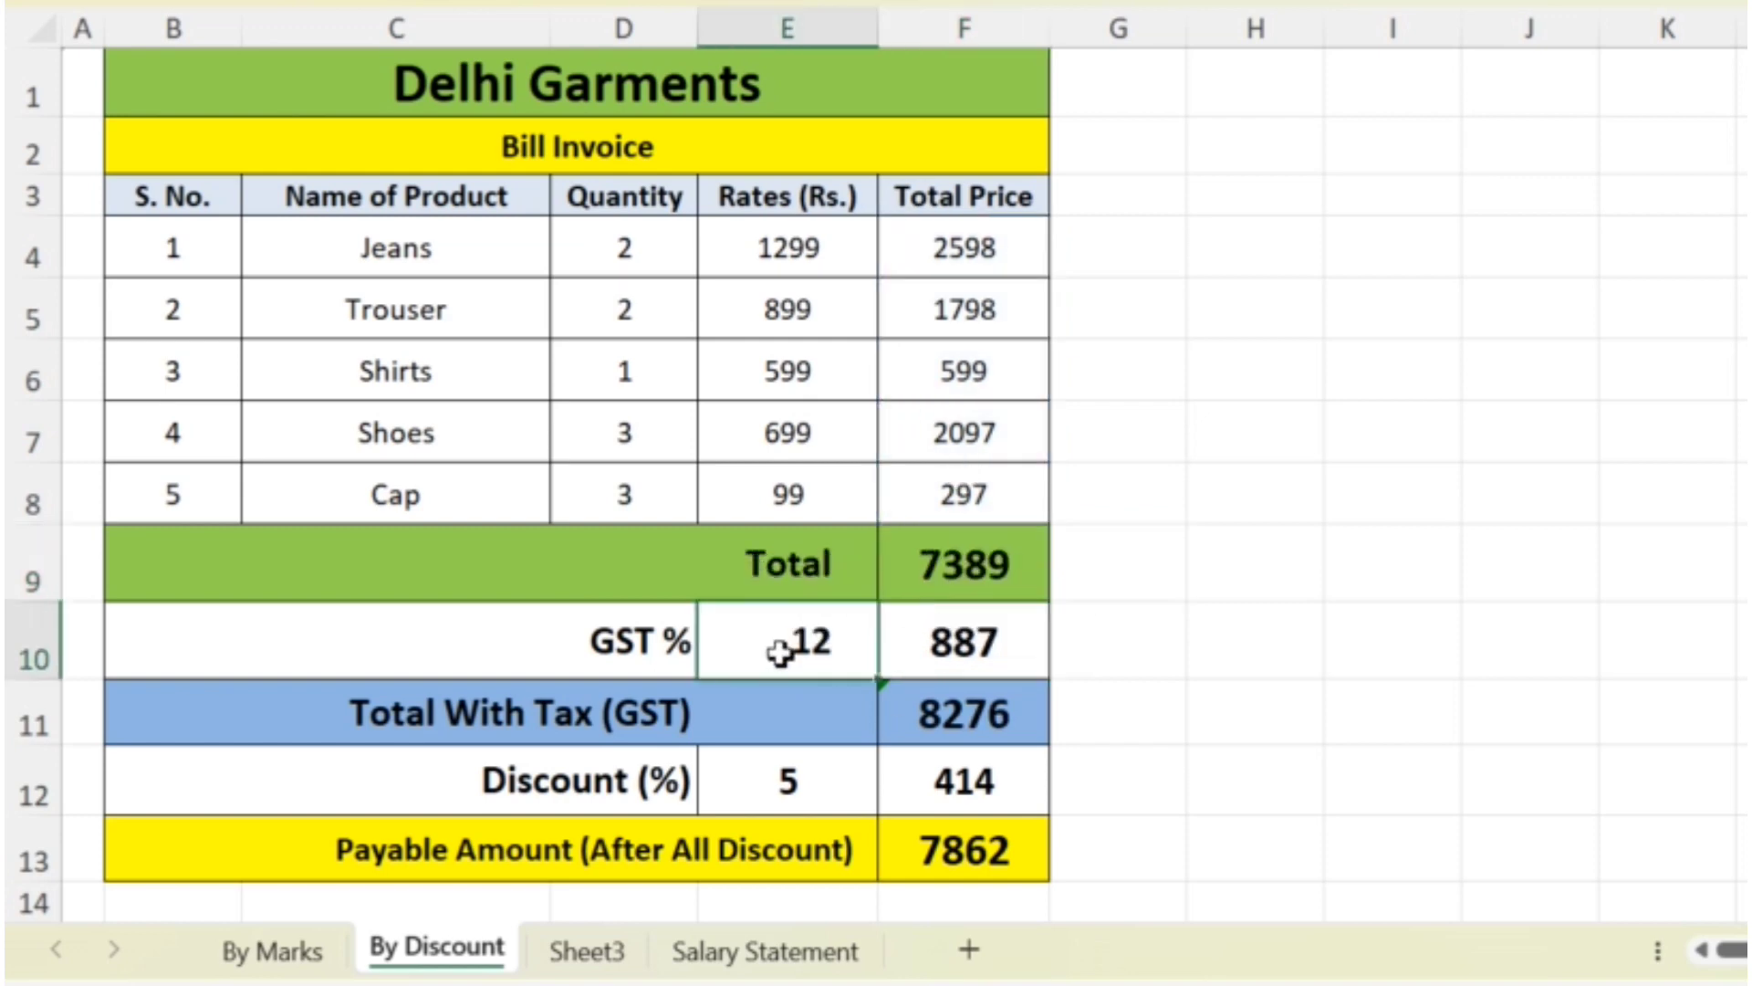
{"action": "left_click", "coordinate": [965, 567]}
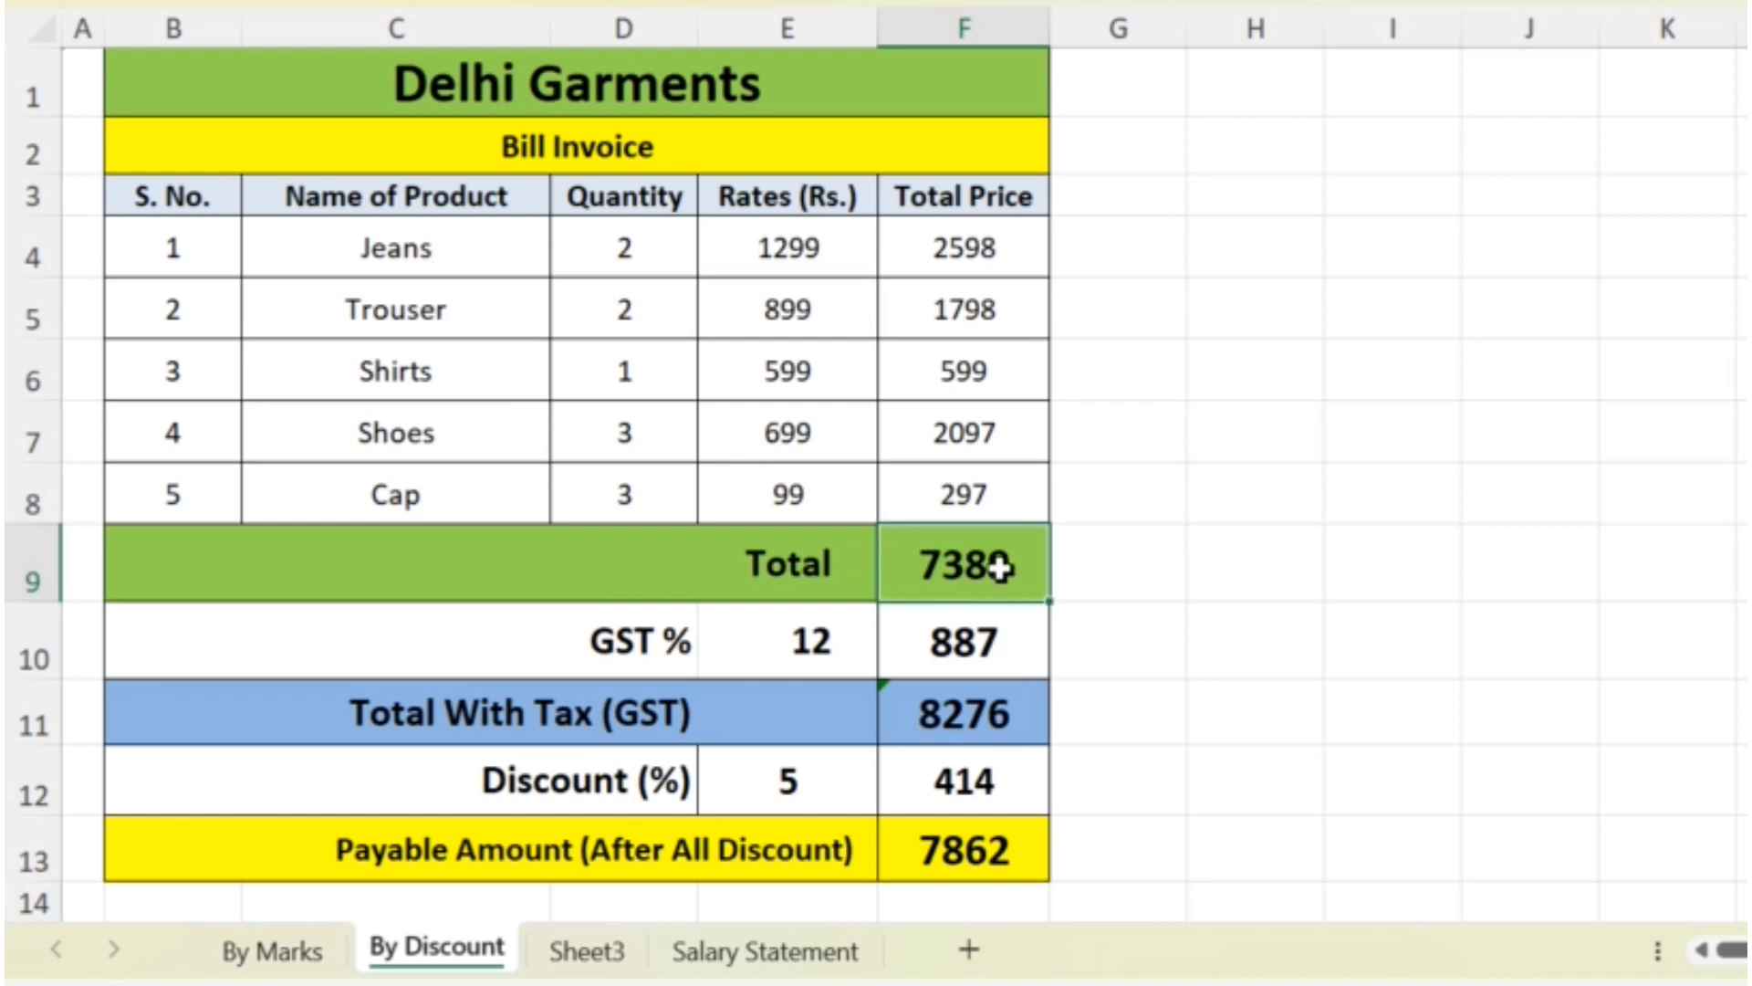
{"action": "left_click", "coordinate": [979, 640]}
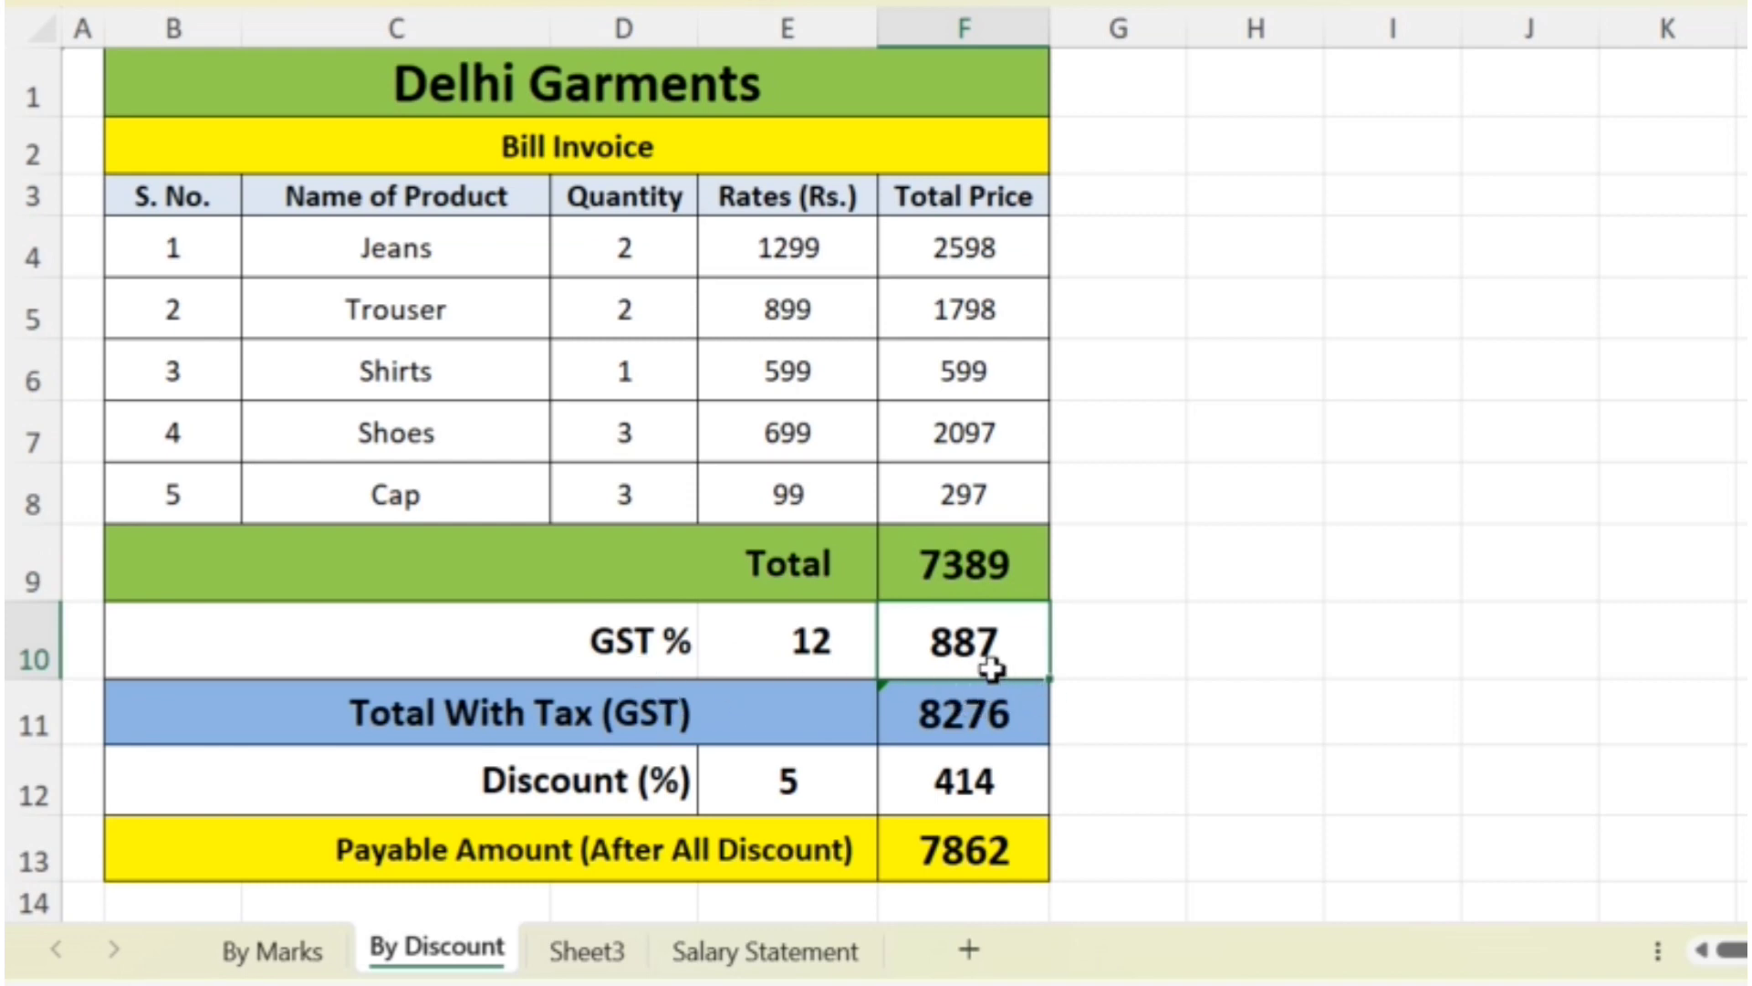
{"action": "left_click", "coordinate": [967, 712]}
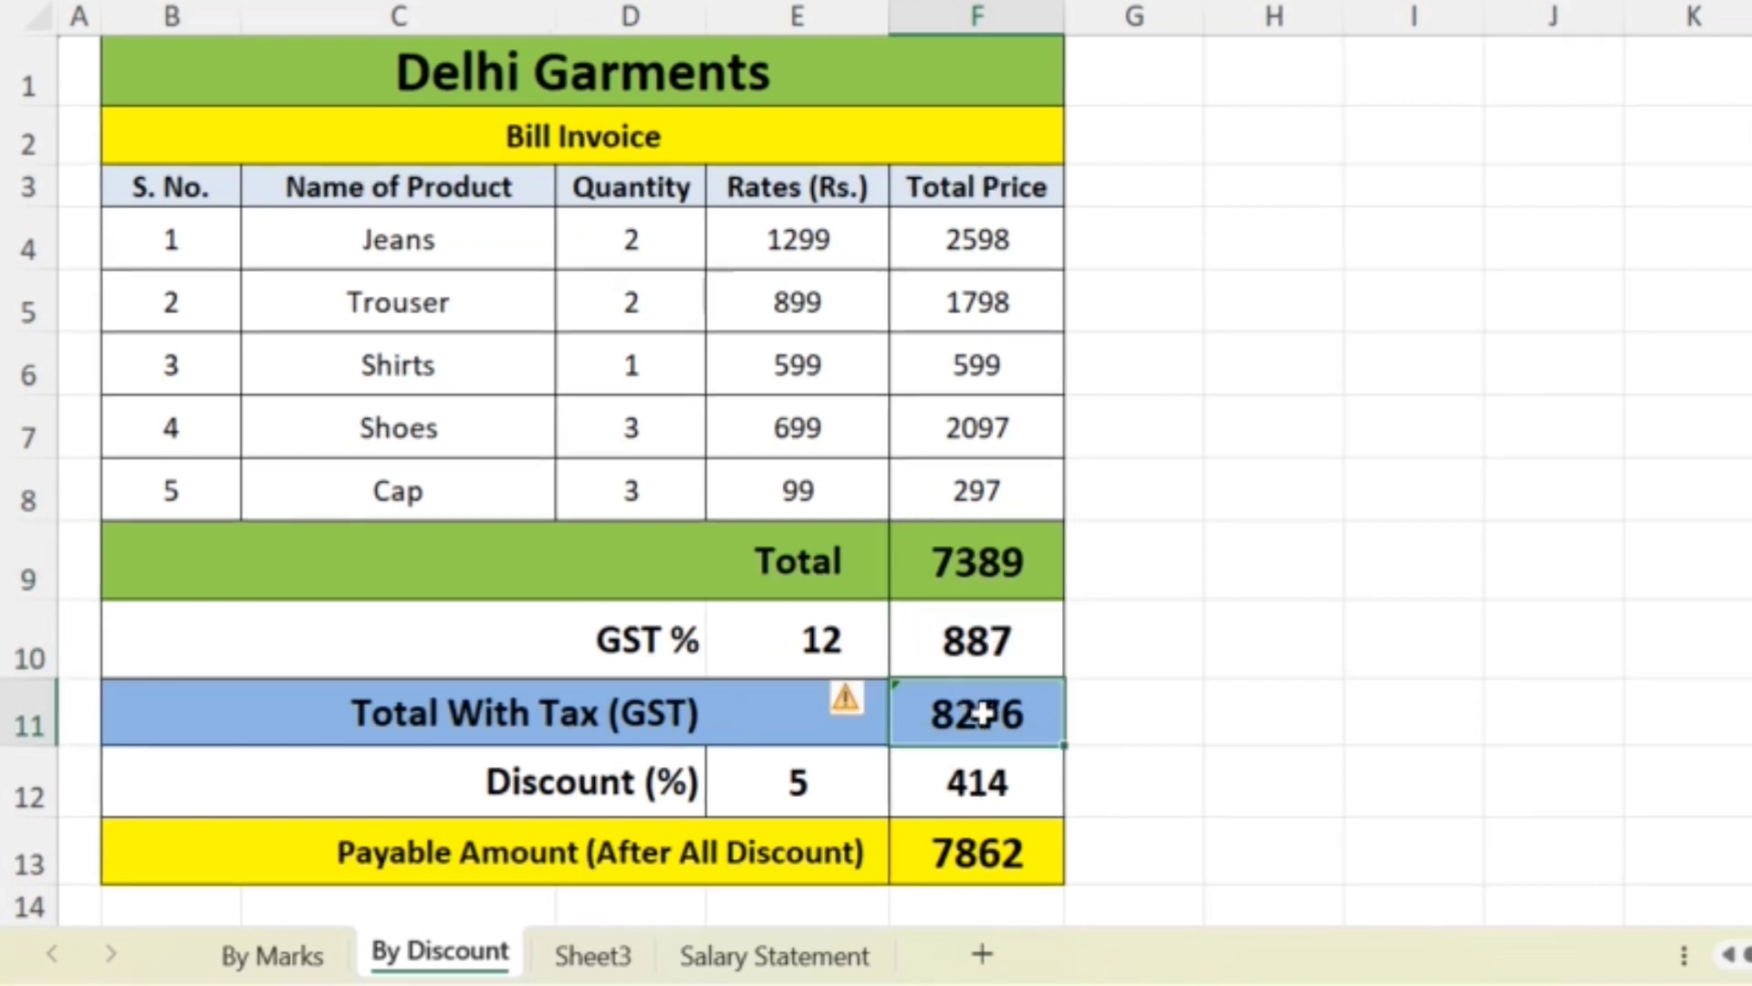
{"action": "left_click", "coordinate": [982, 776]}
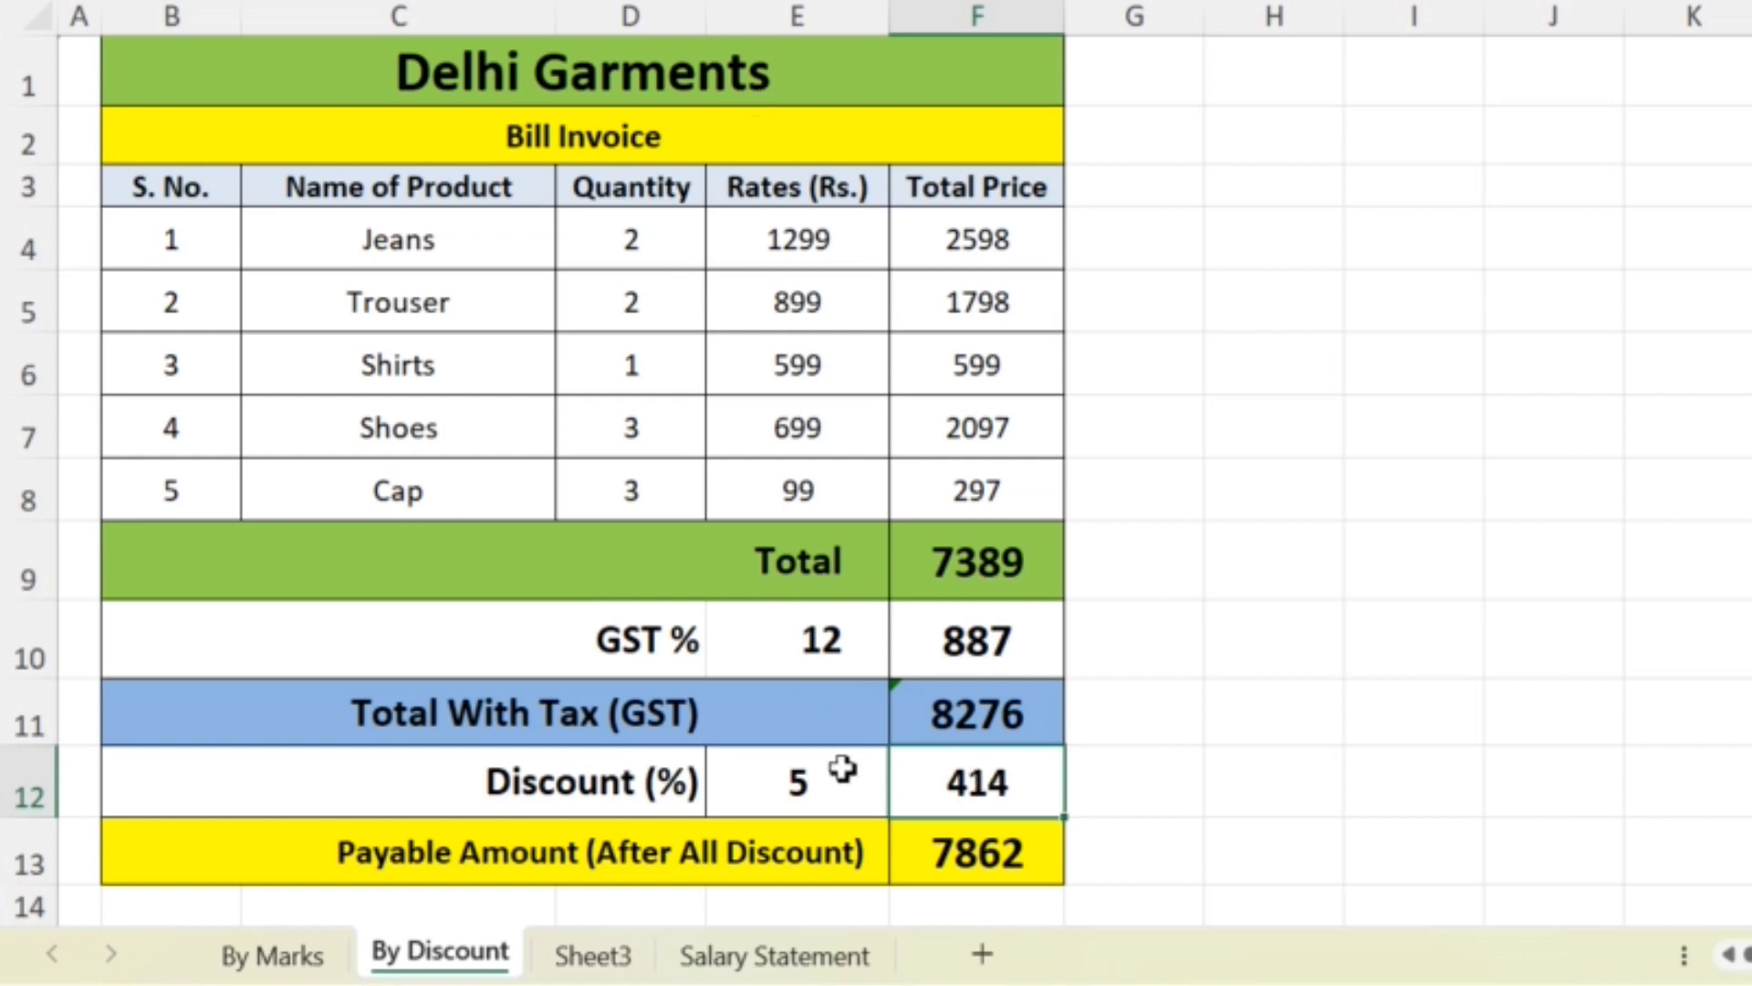
{"action": "left_click", "coordinate": [986, 837]}
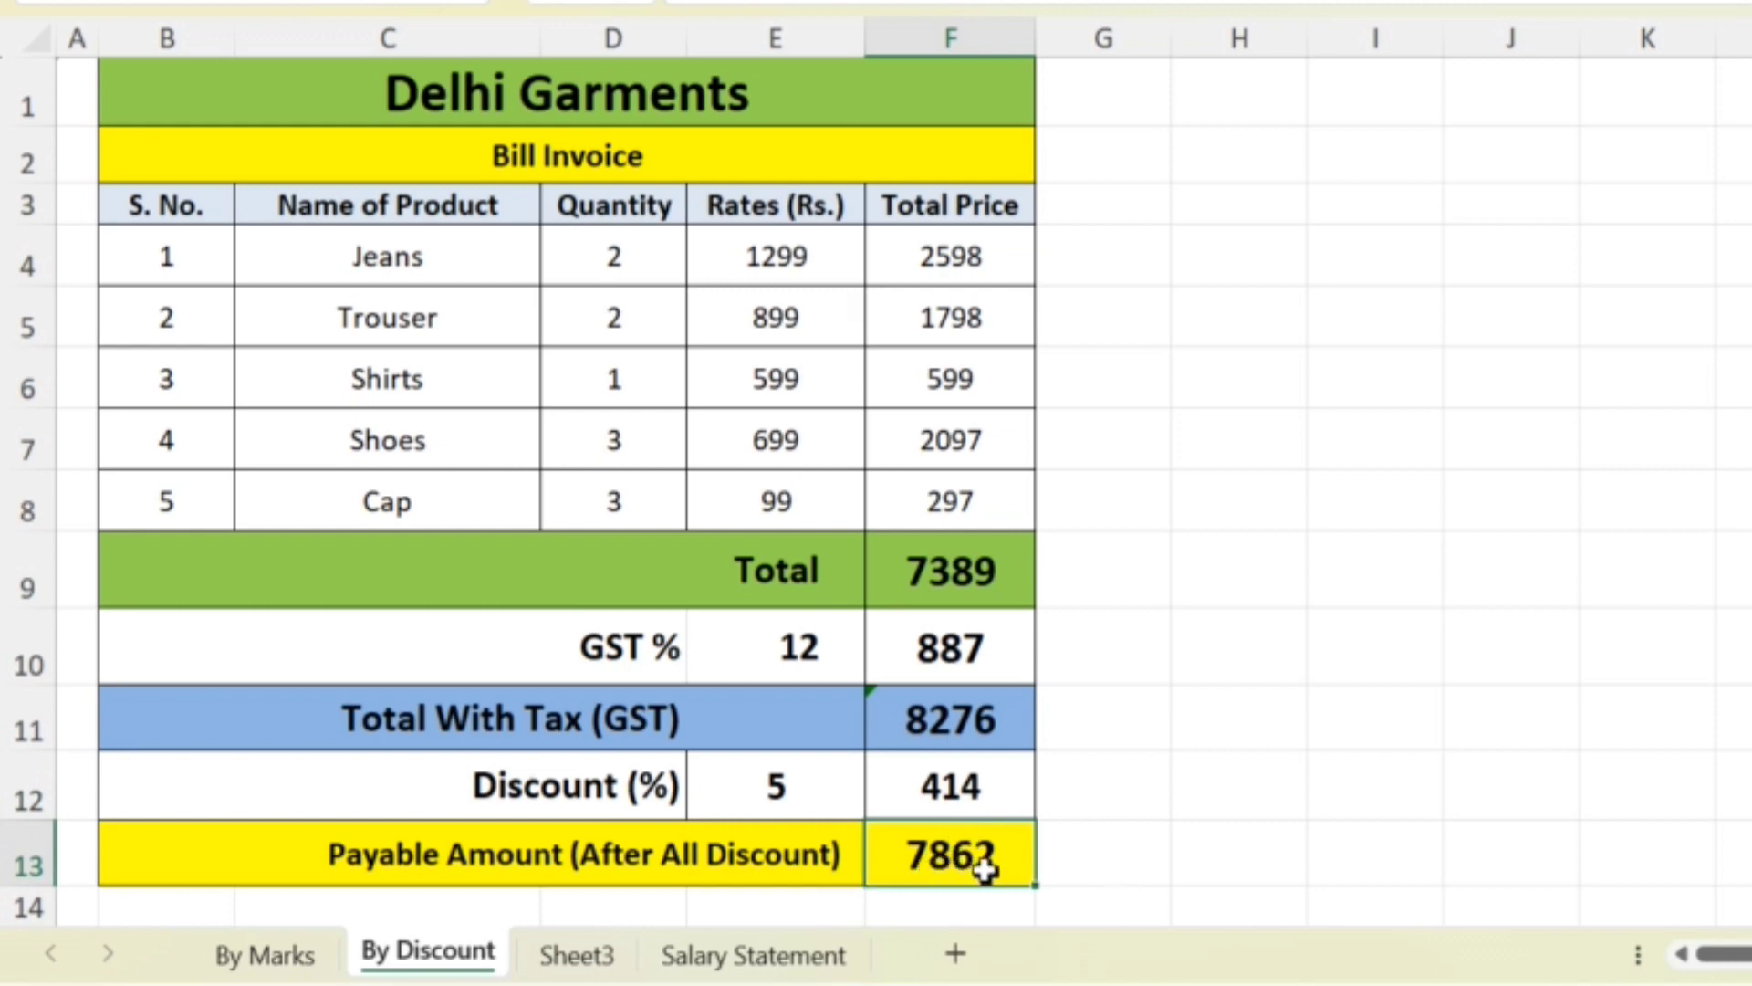
- Enter the target payable amount 7500 in cell H13, beside the invoice's last row
{"action": "left_click", "coordinate": [1235, 867]}
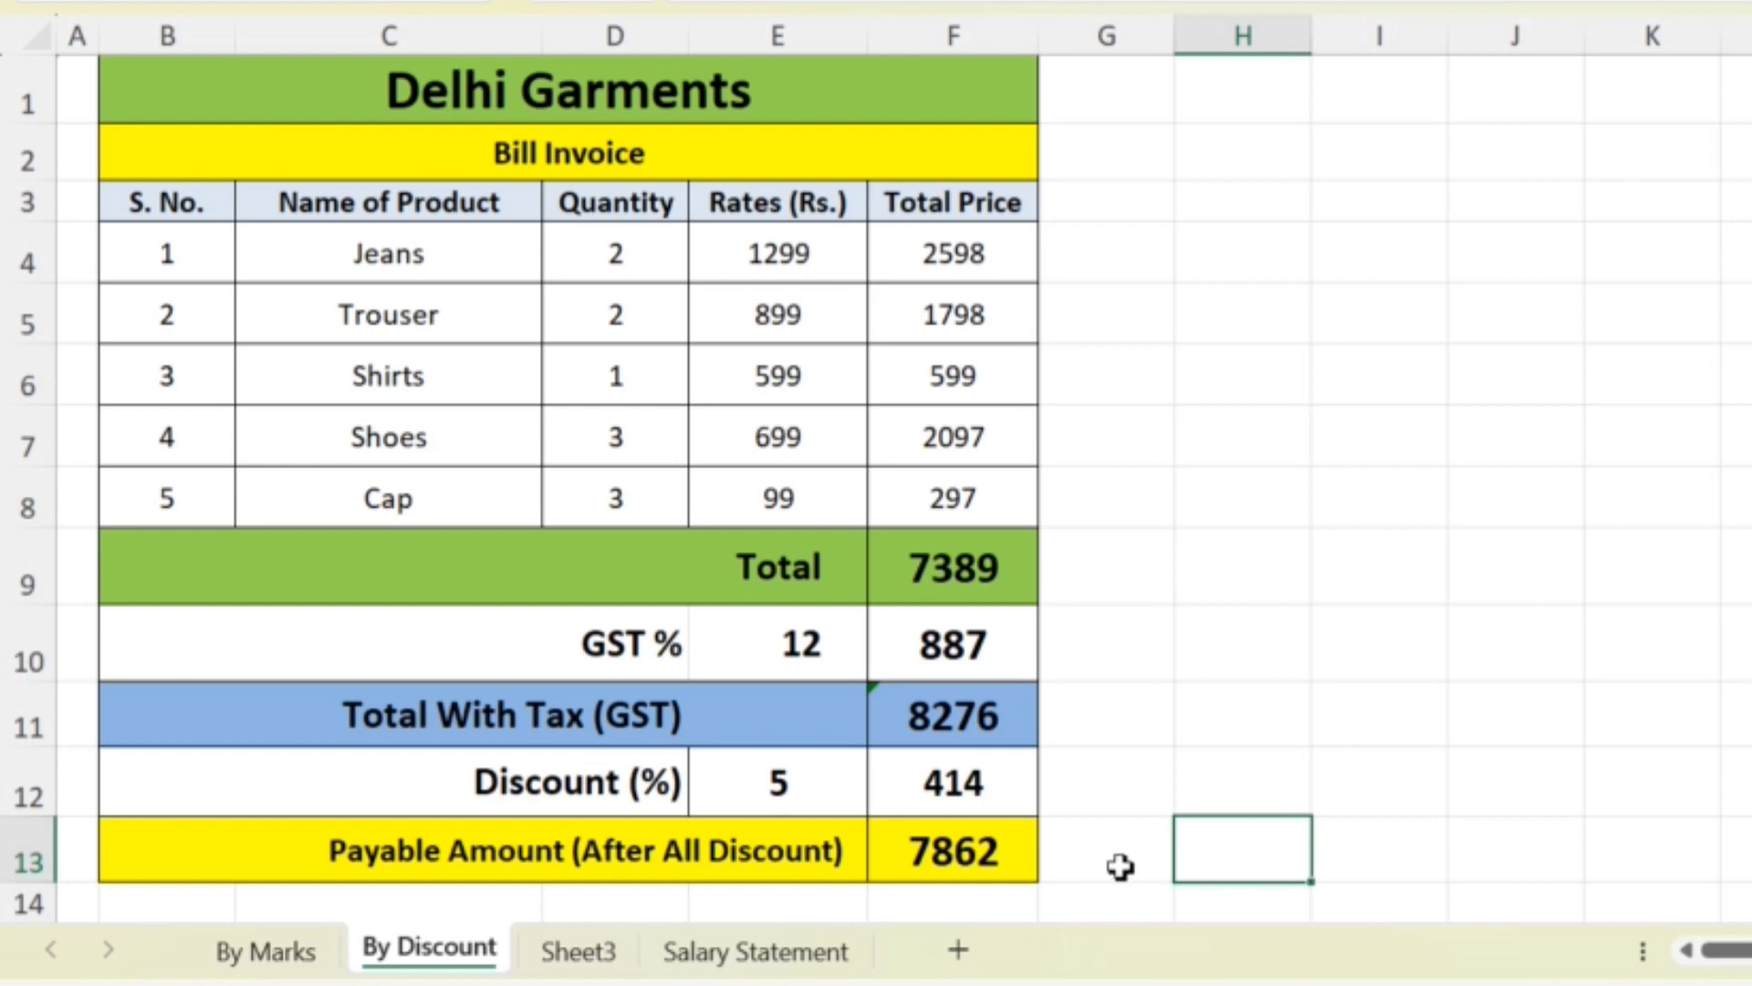
{"action": "type", "text": "7500"}
{"action": "key", "text": "Return"}
{"action": "left_click", "coordinate": [1270, 865]}
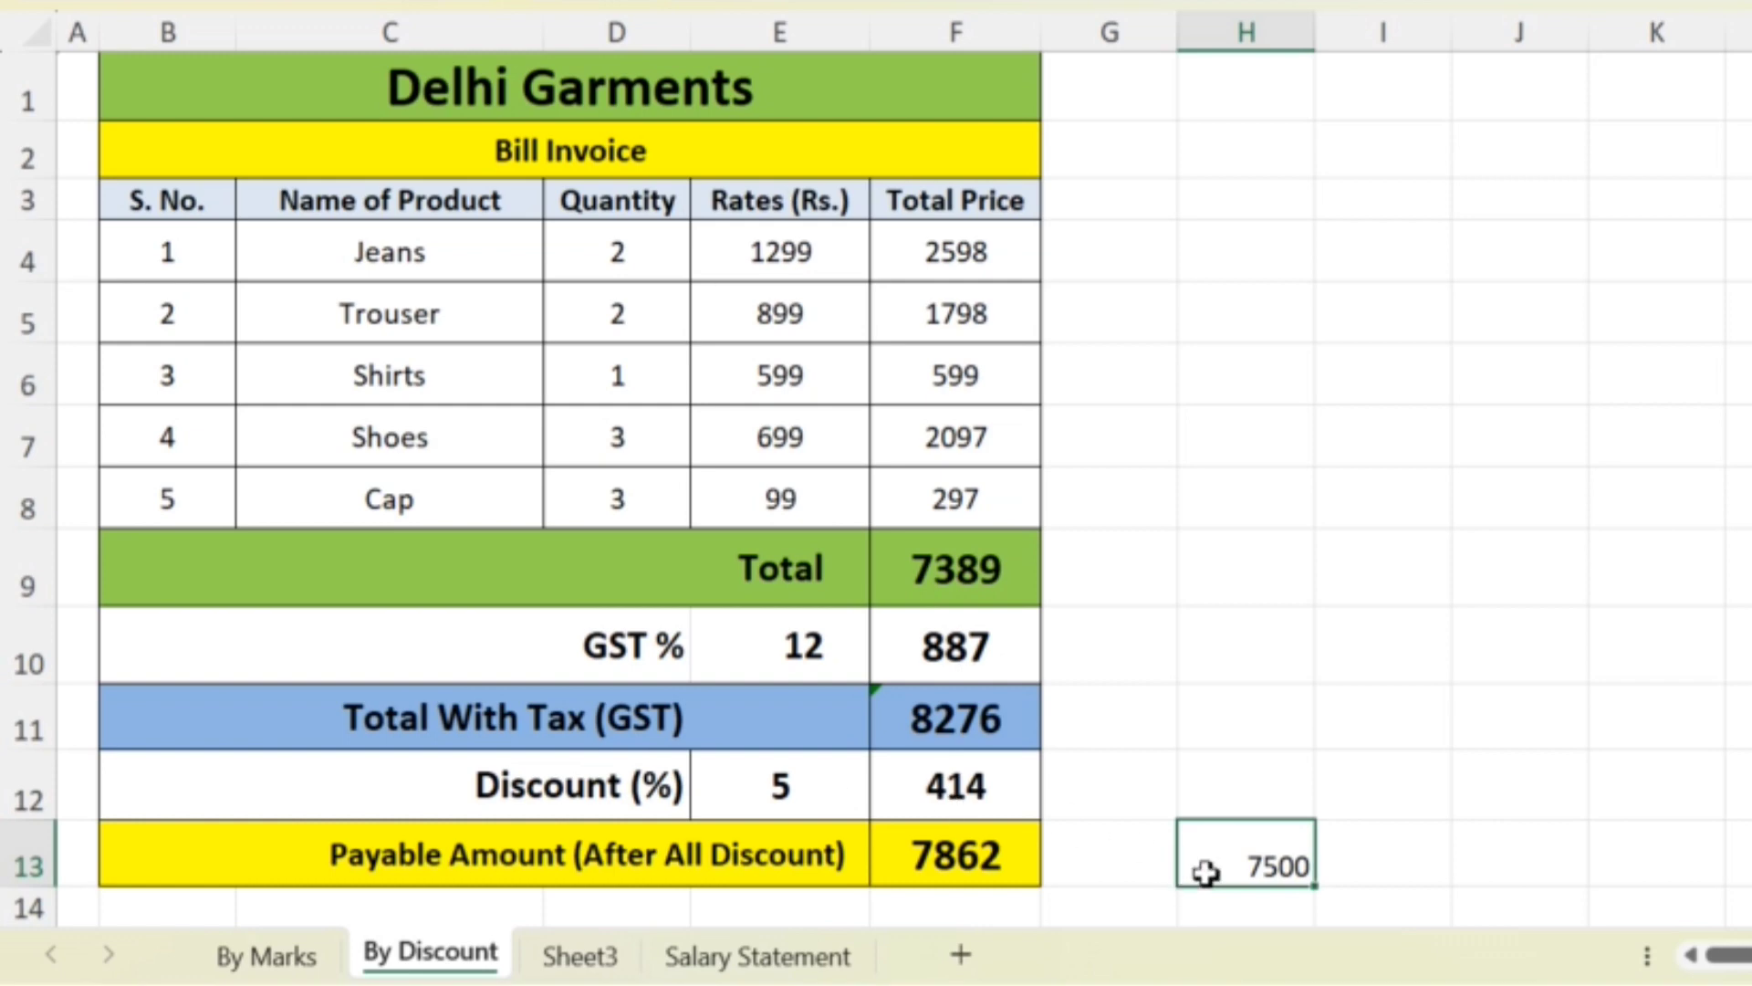
- Set up Goal Seek for the payable amount in F13 with a target value of 7500
{"action": "left_click", "coordinate": [997, 861]}
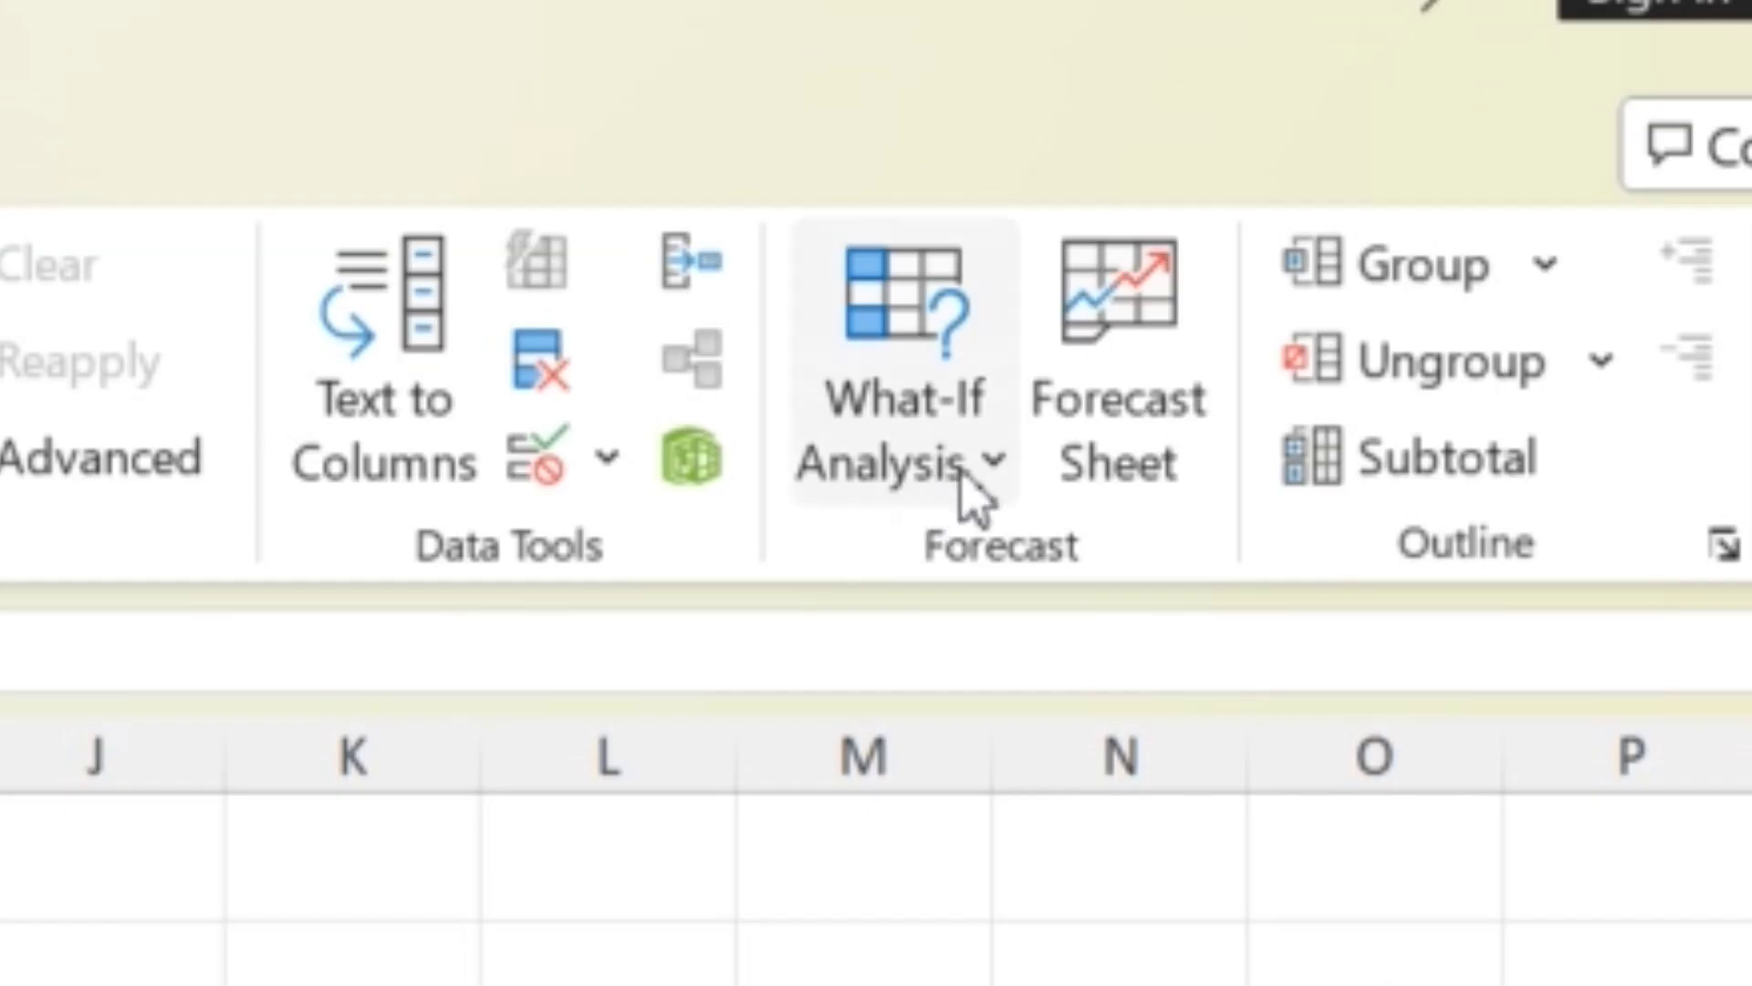
{"action": "left_click", "coordinate": [997, 475]}
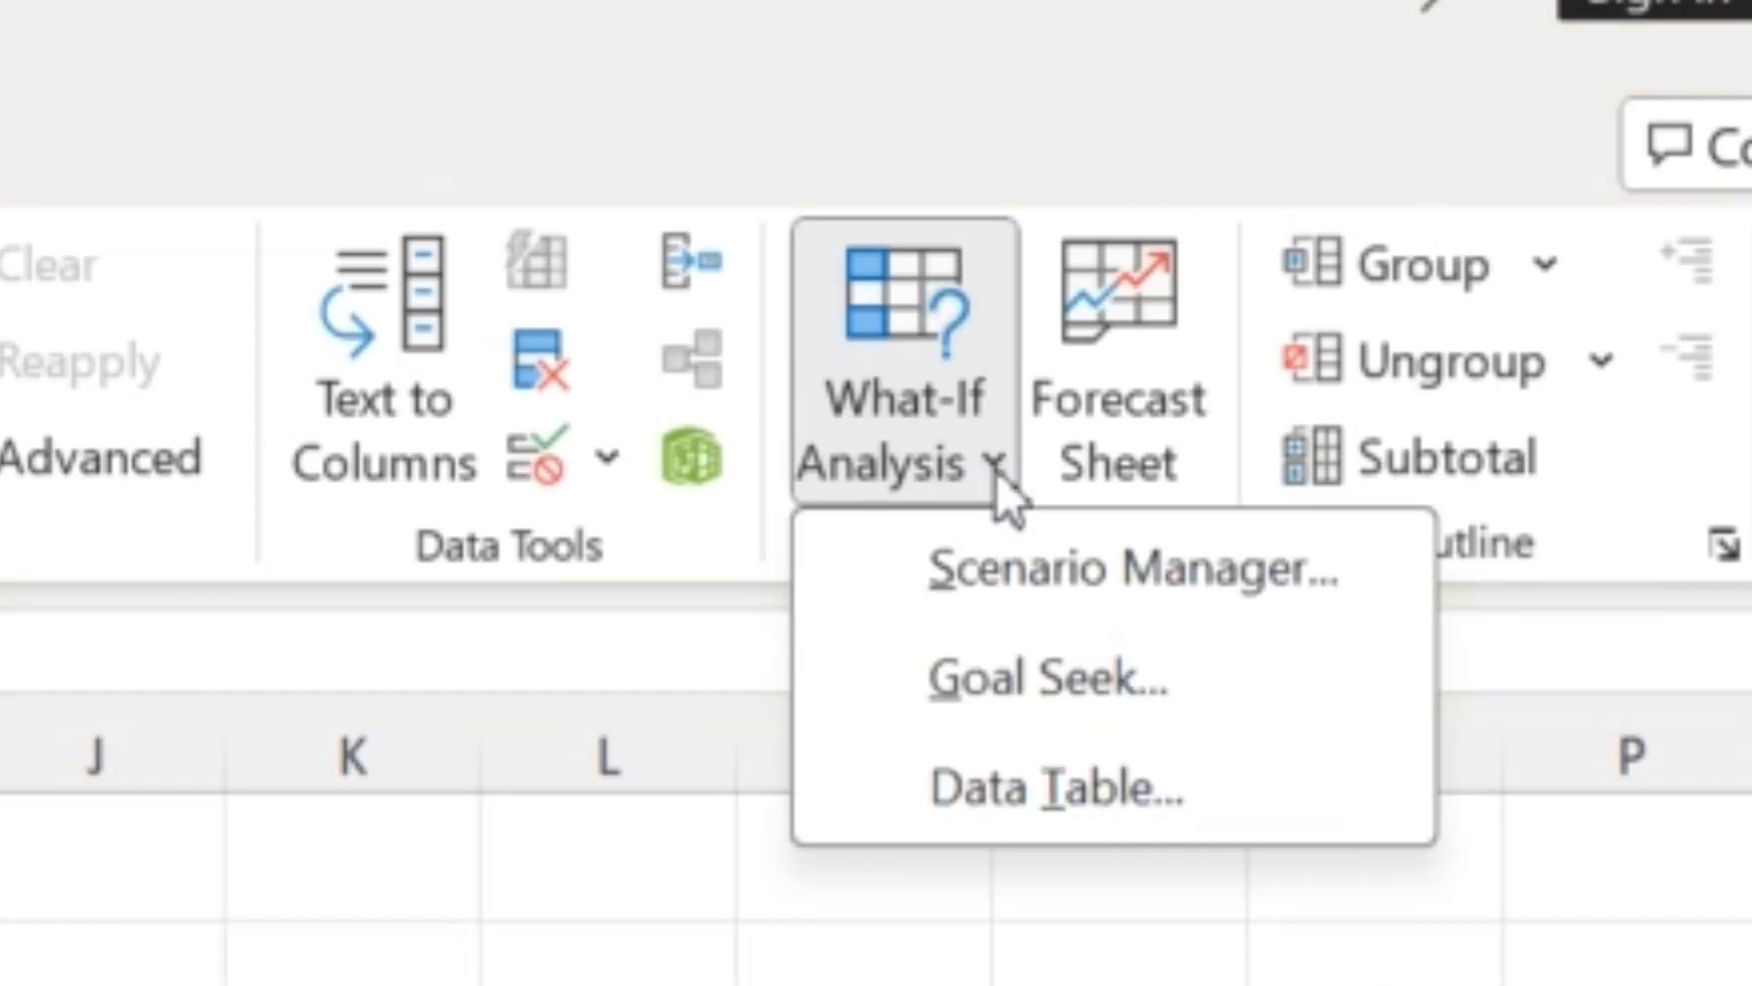
{"action": "left_click", "coordinate": [1040, 694]}
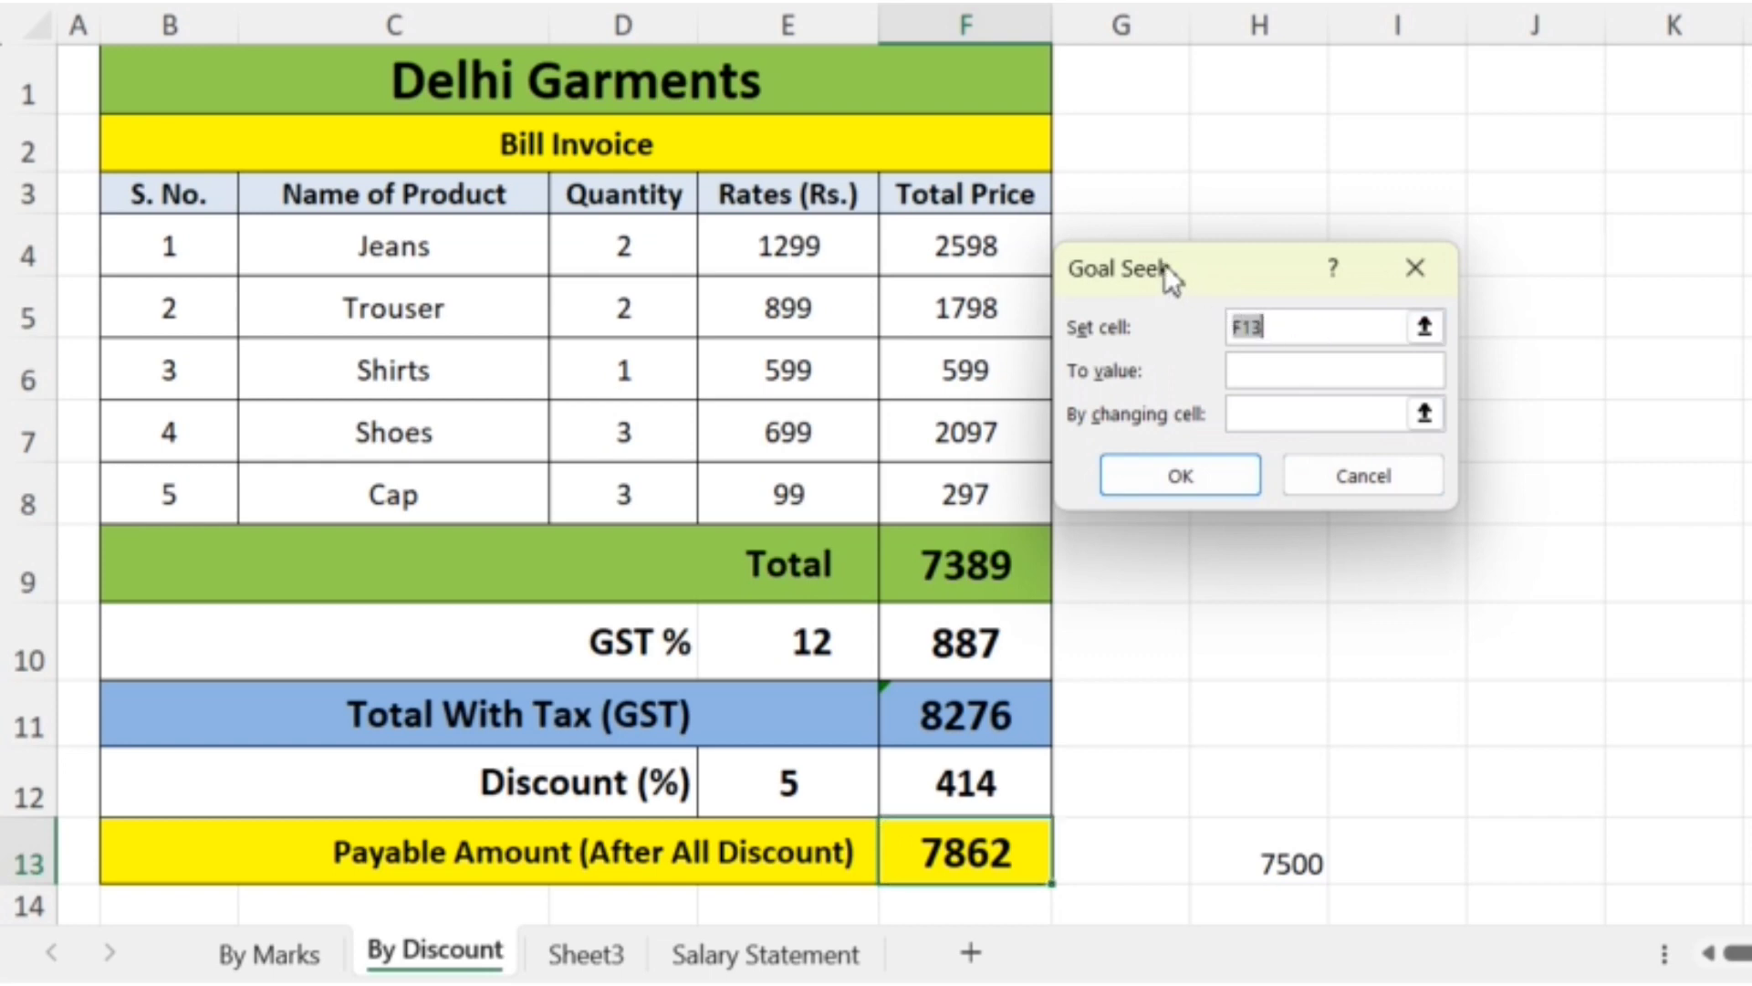
{"action": "left_click", "coordinate": [1320, 336]}
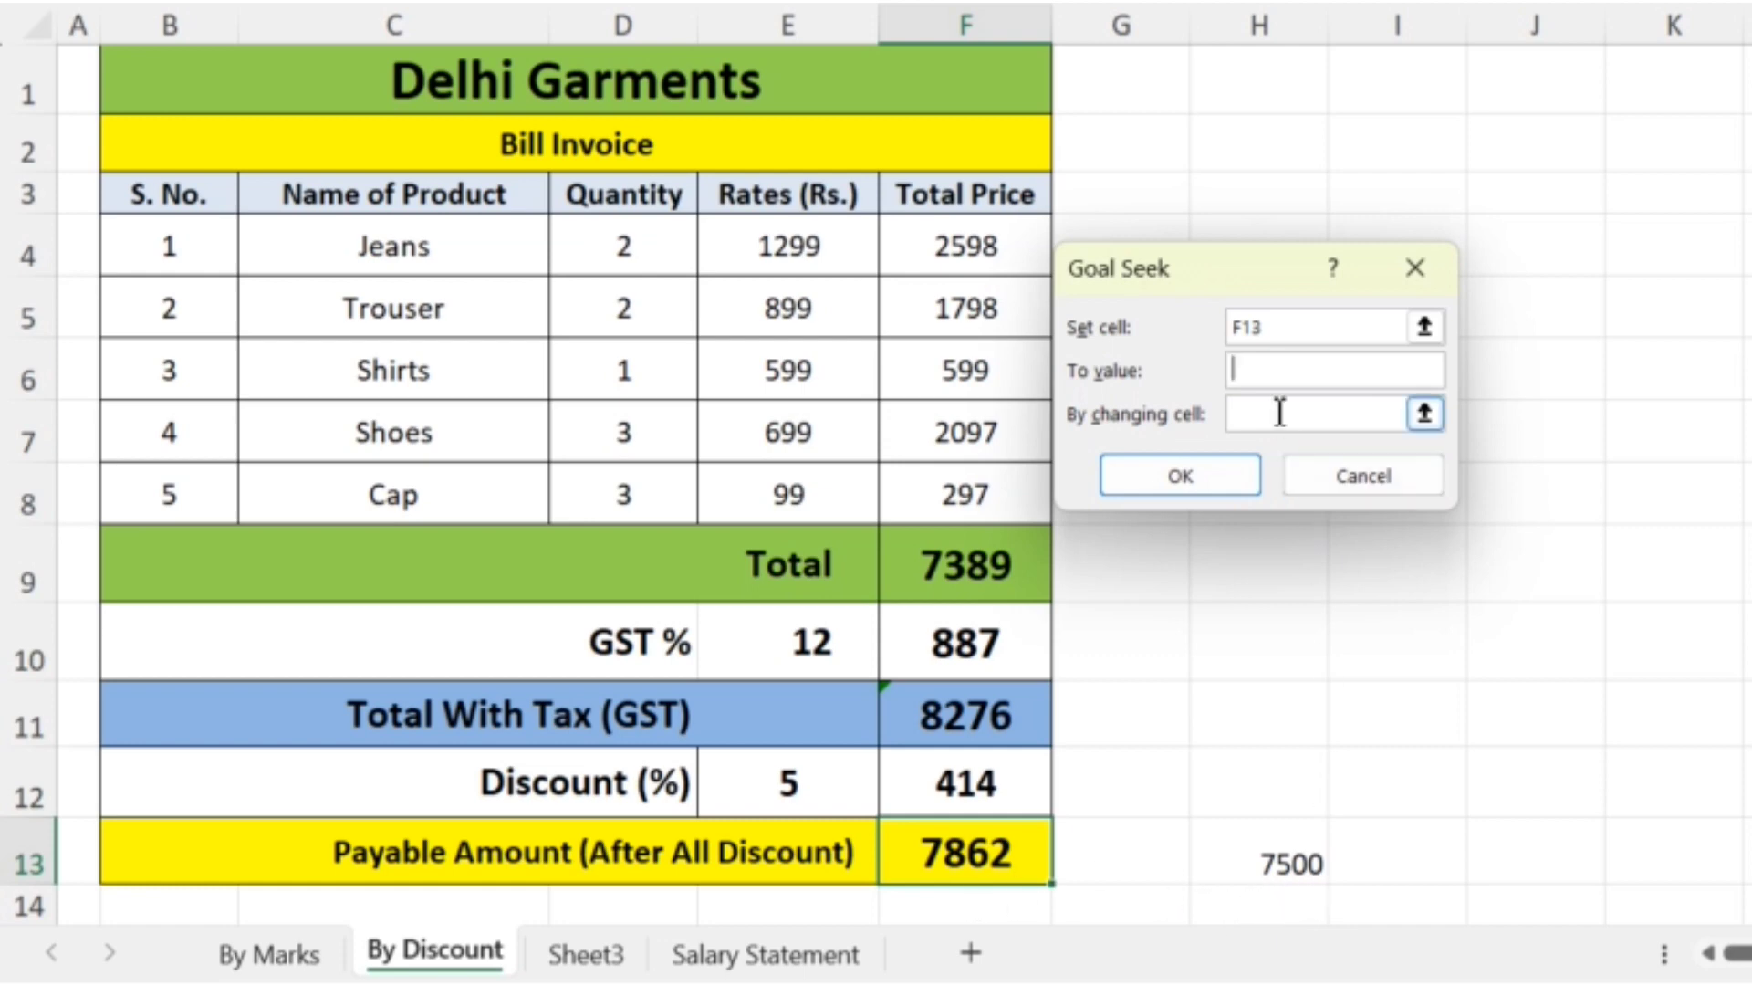
{"action": "type", "text": "7500"}
{"action": "left_click", "coordinate": [1280, 412]}
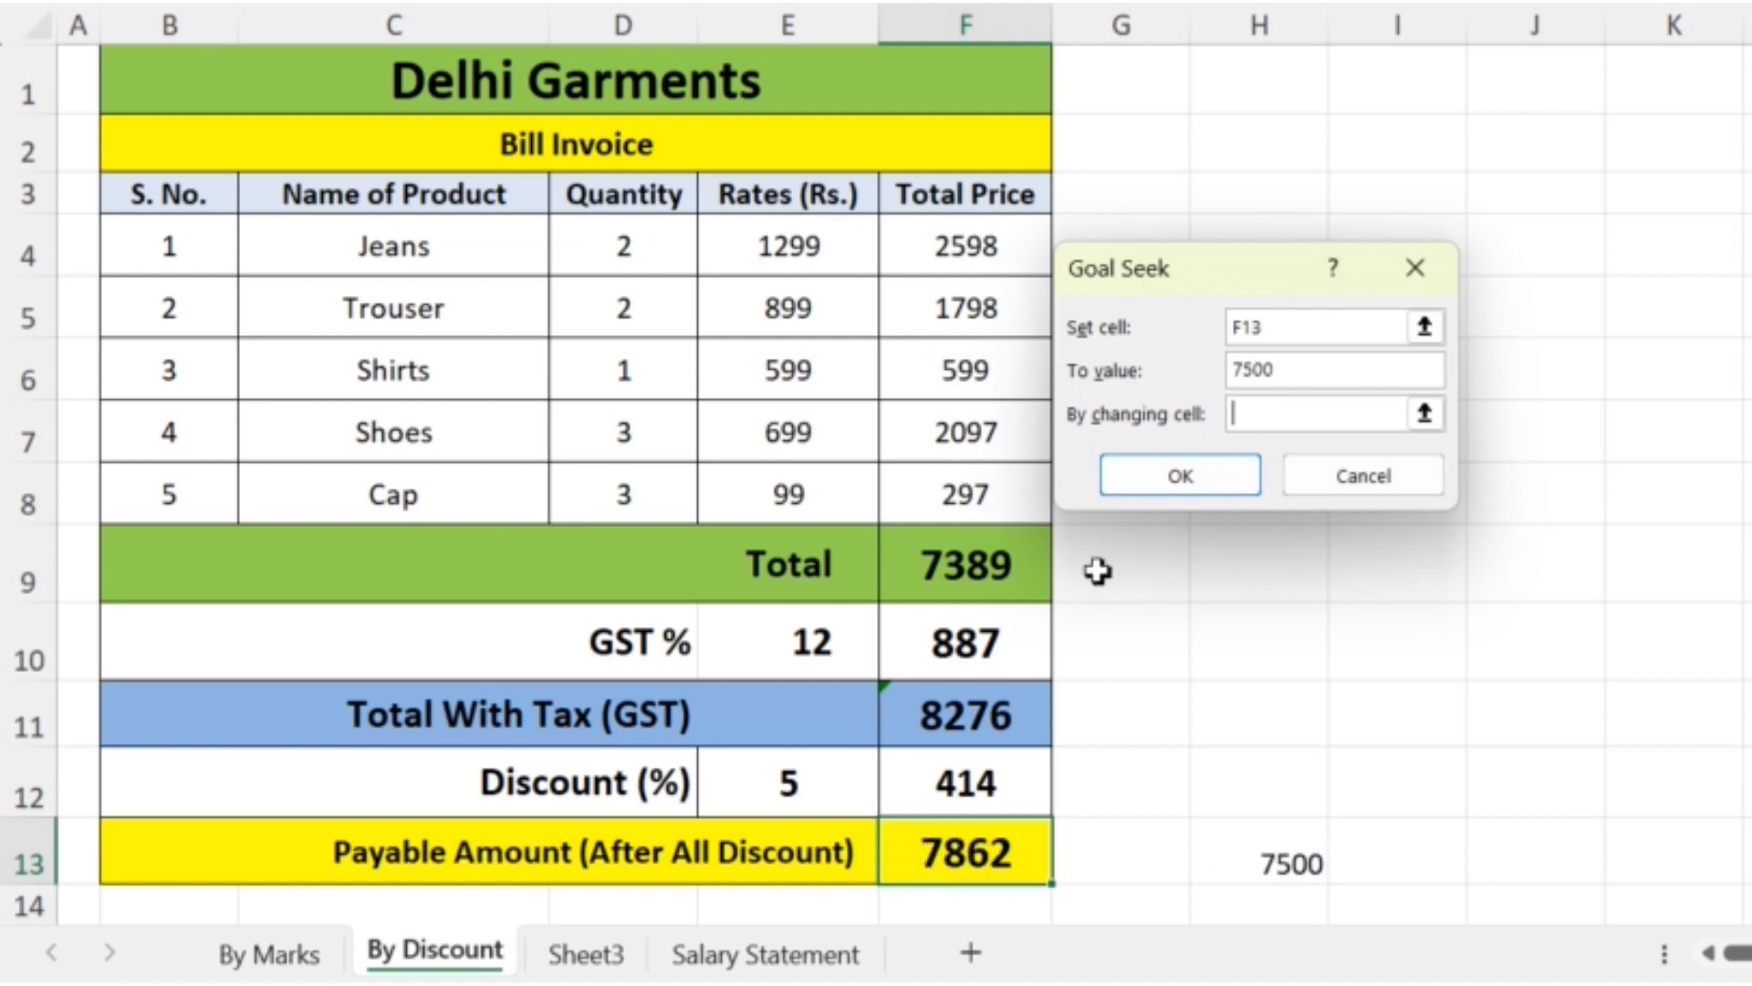
- Use the discount percentage in E12 as the changing cell, run Goal Seek and keep its solution
{"action": "left_click", "coordinate": [1424, 415]}
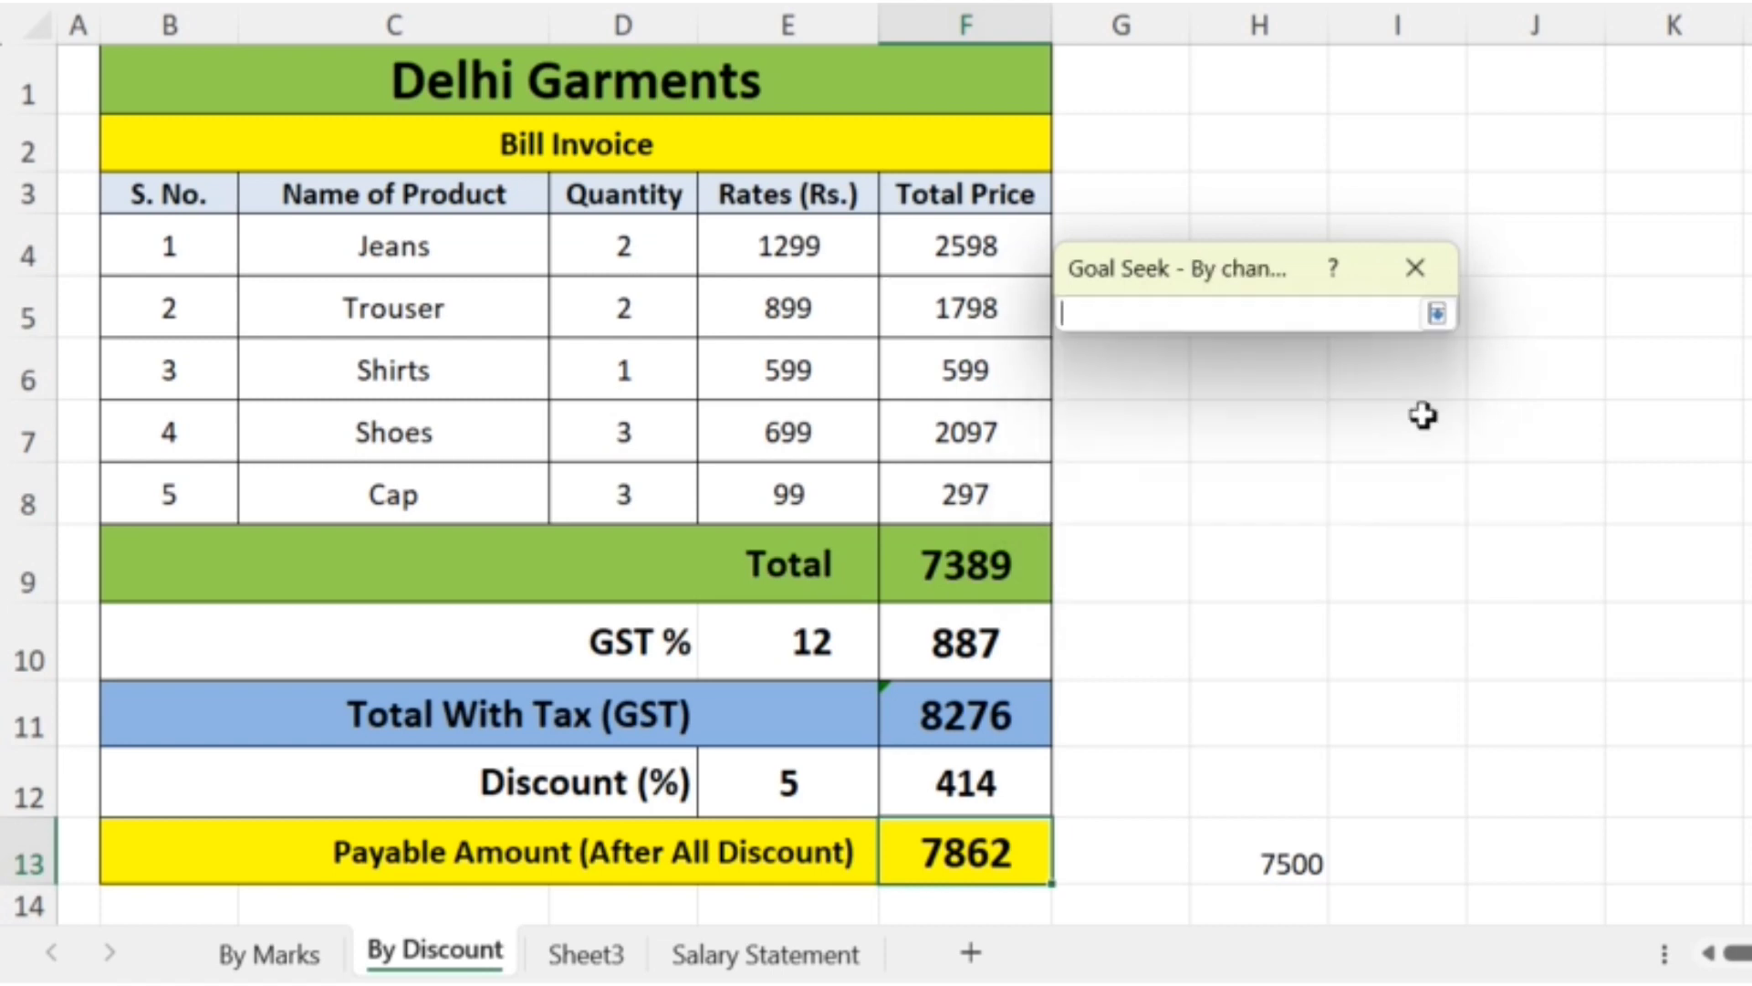
{"action": "left_click", "coordinate": [815, 782]}
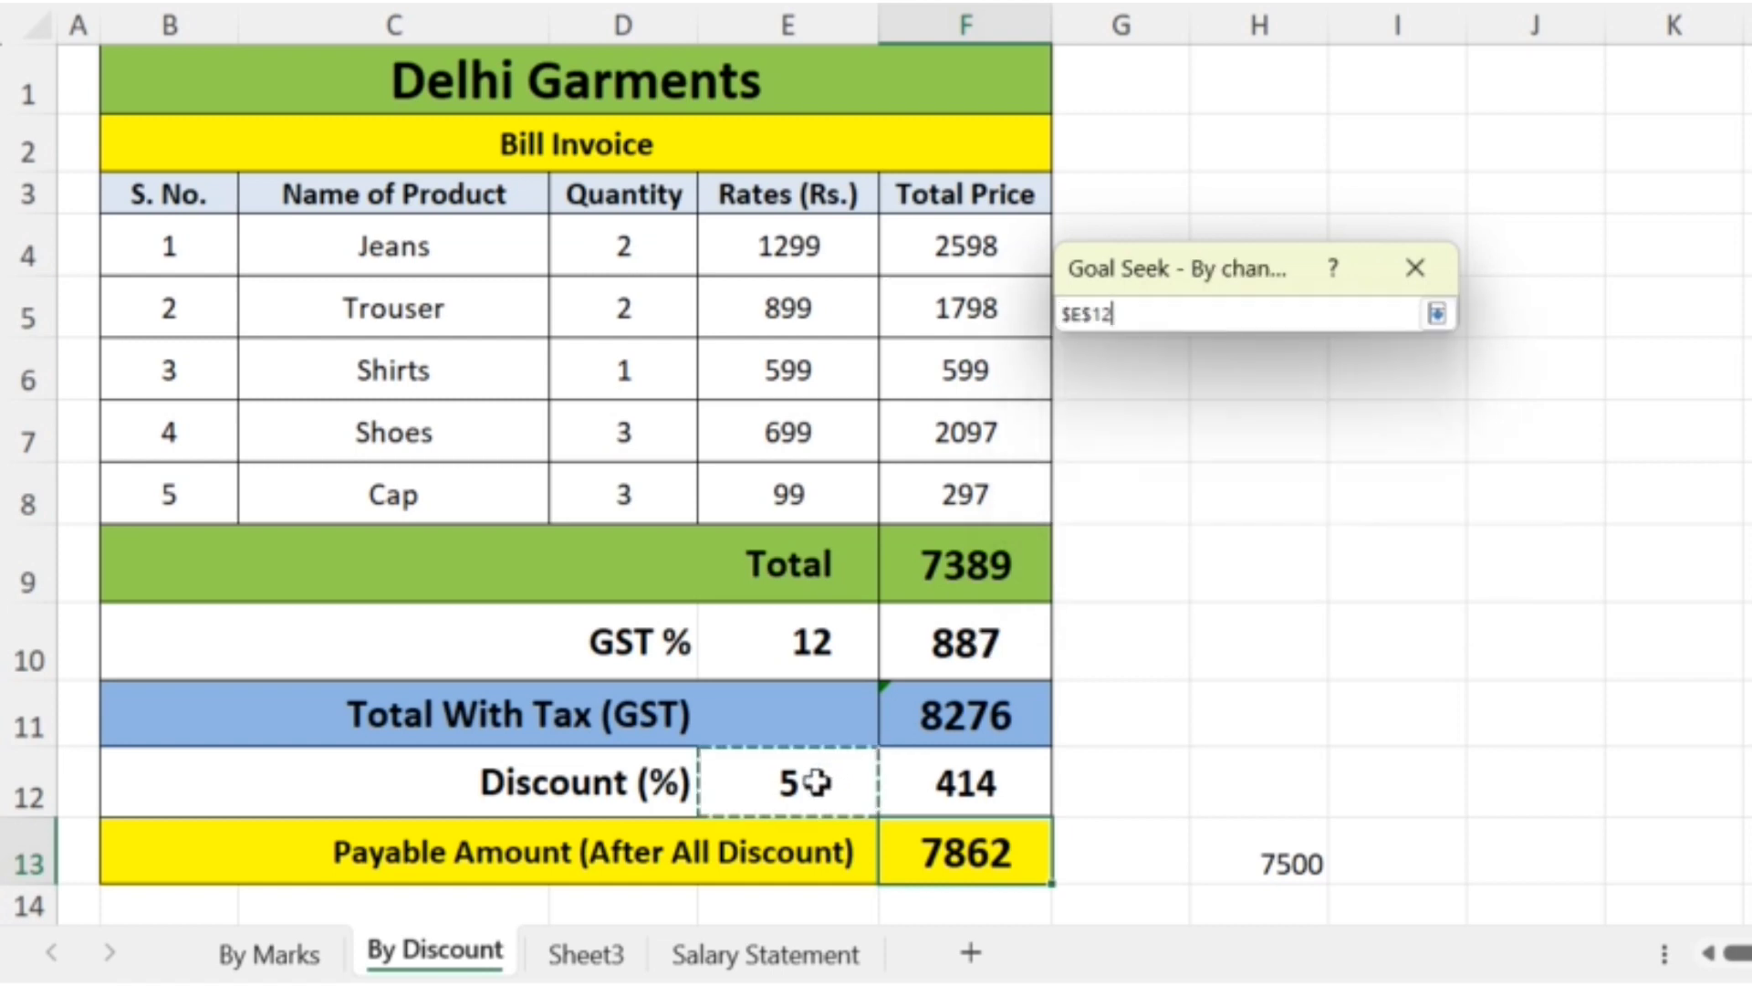
{"action": "key", "text": "Return"}
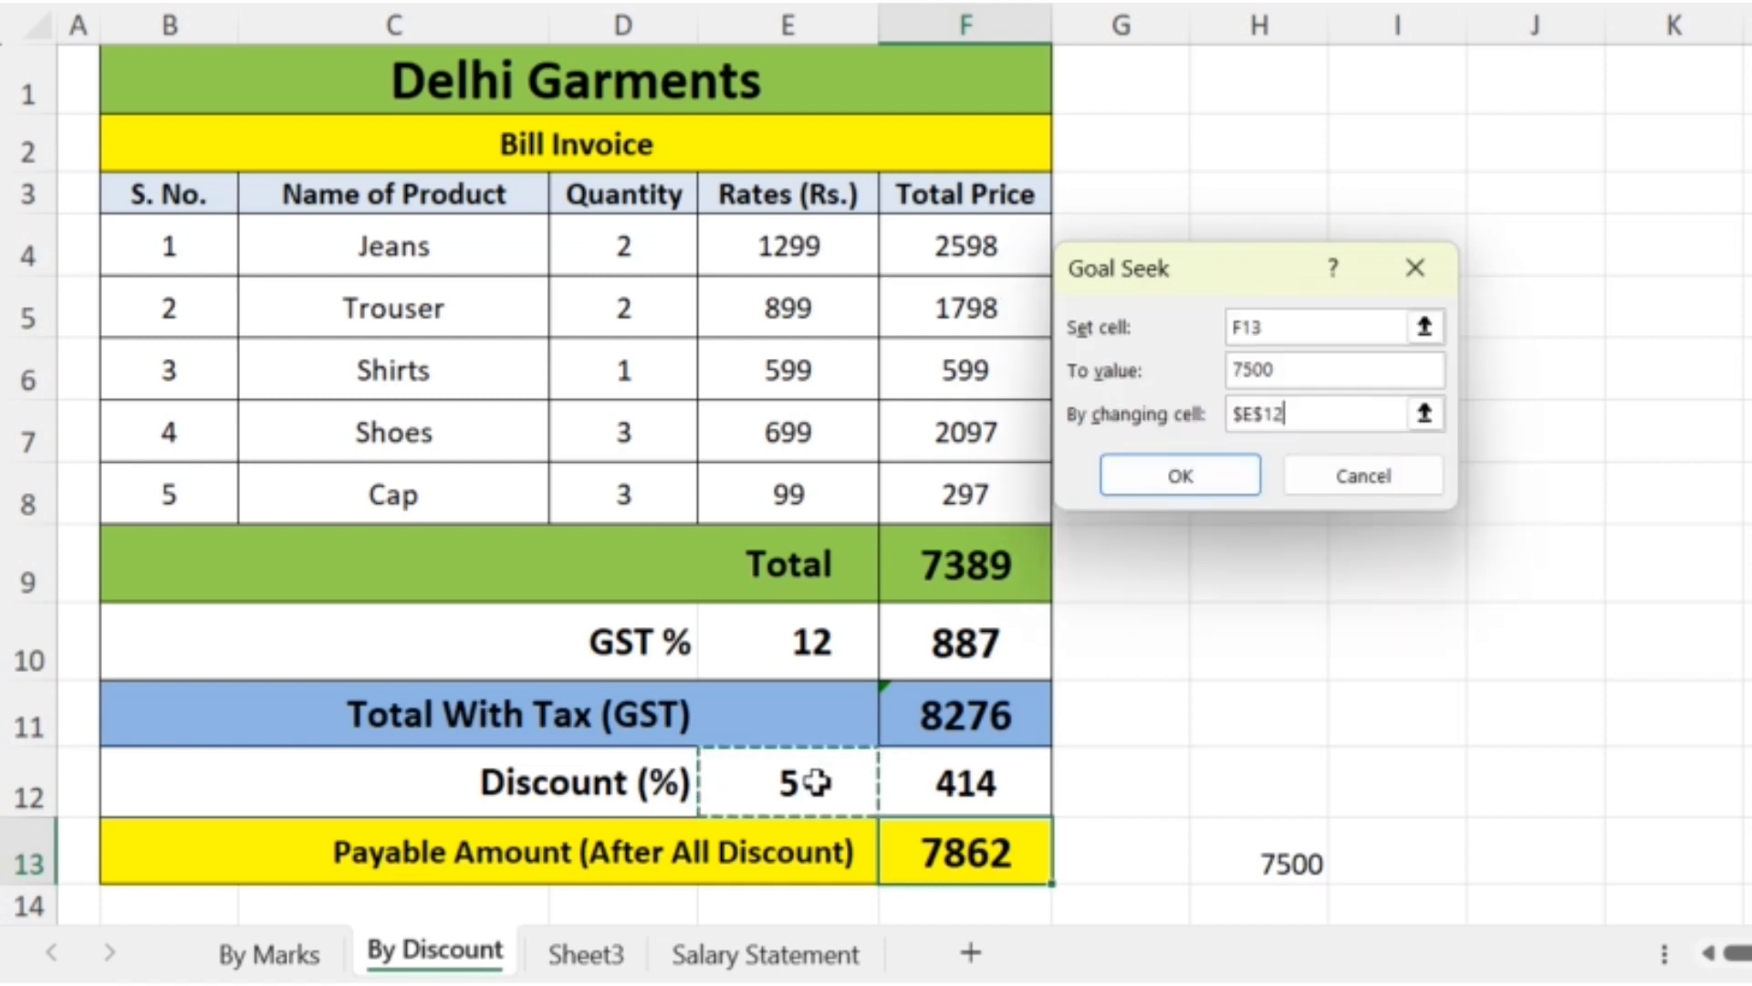
{"action": "left_click", "coordinate": [1216, 466]}
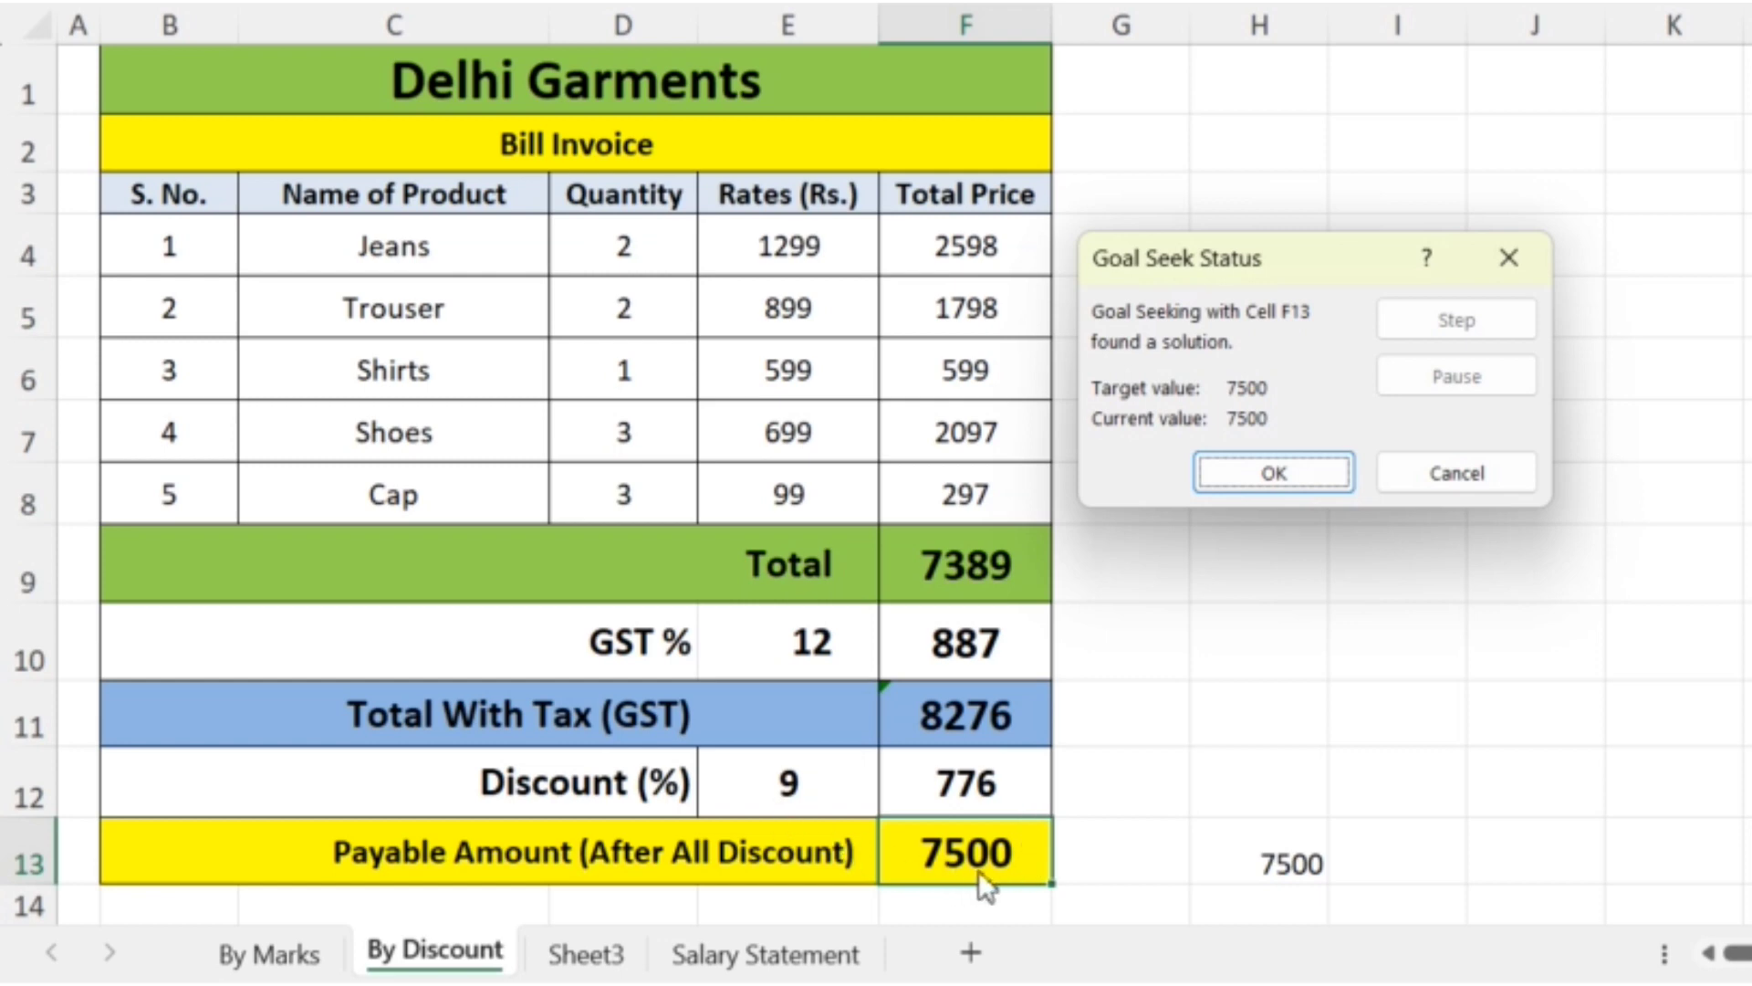
{"action": "left_click", "coordinate": [1277, 473]}
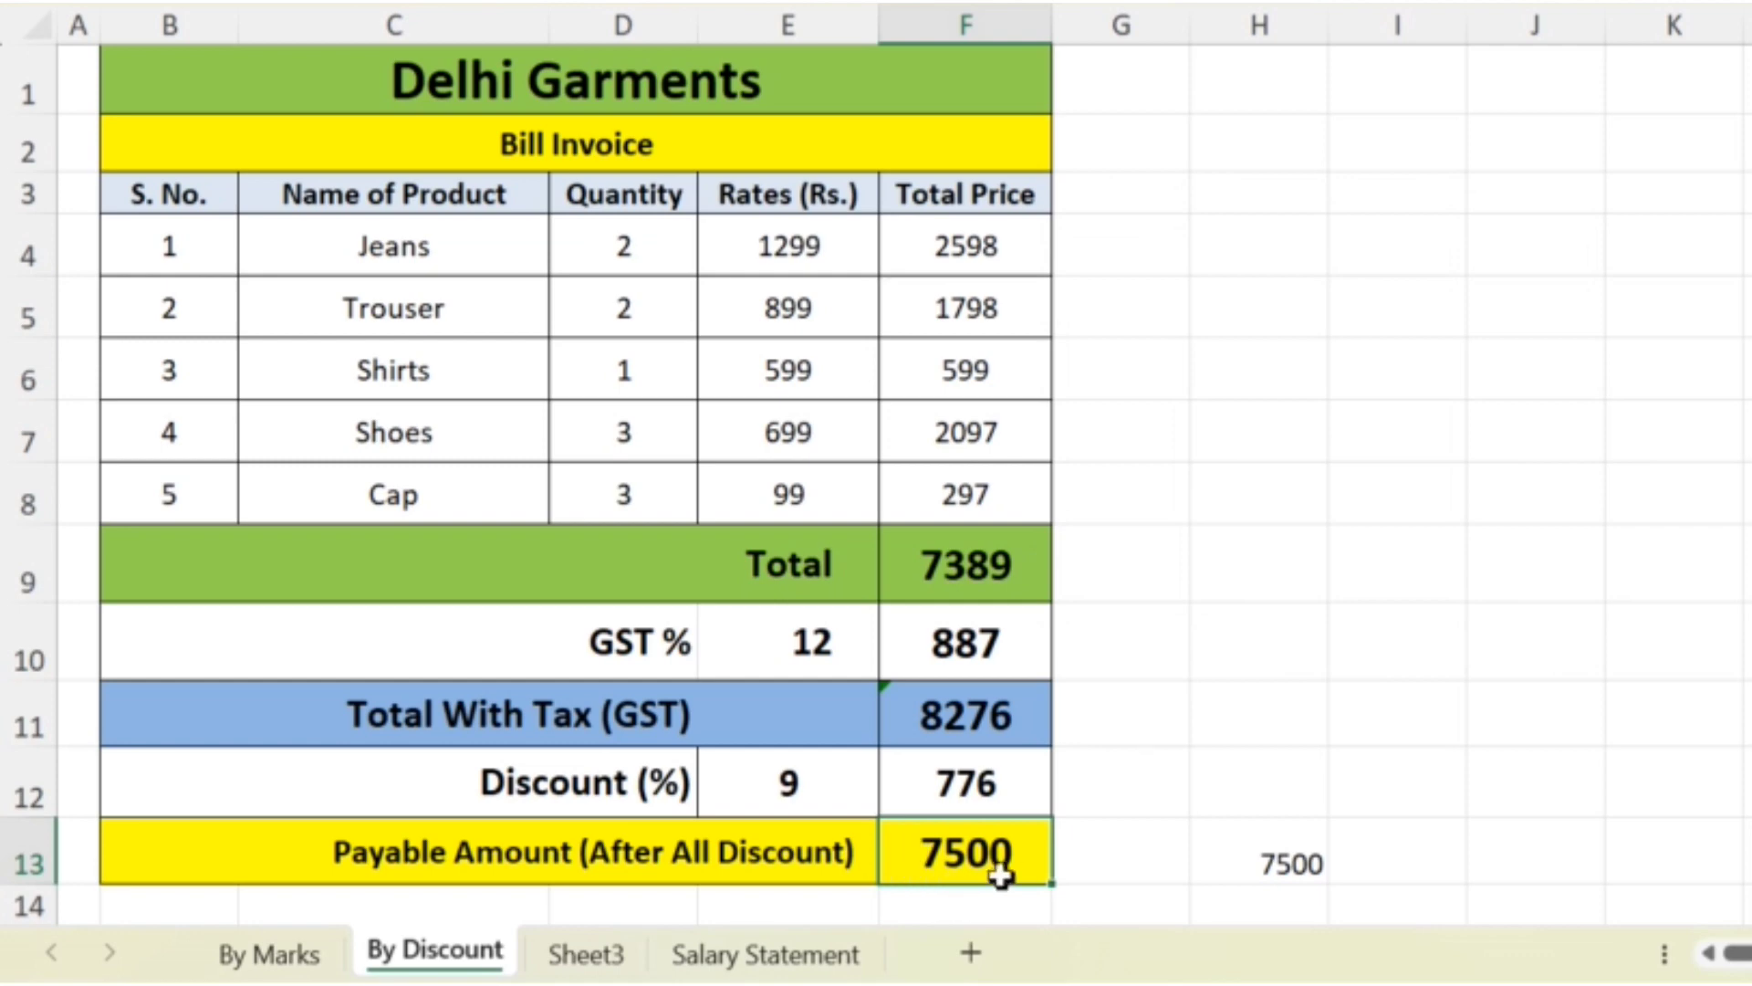
{"action": "left_click", "coordinate": [842, 790]}
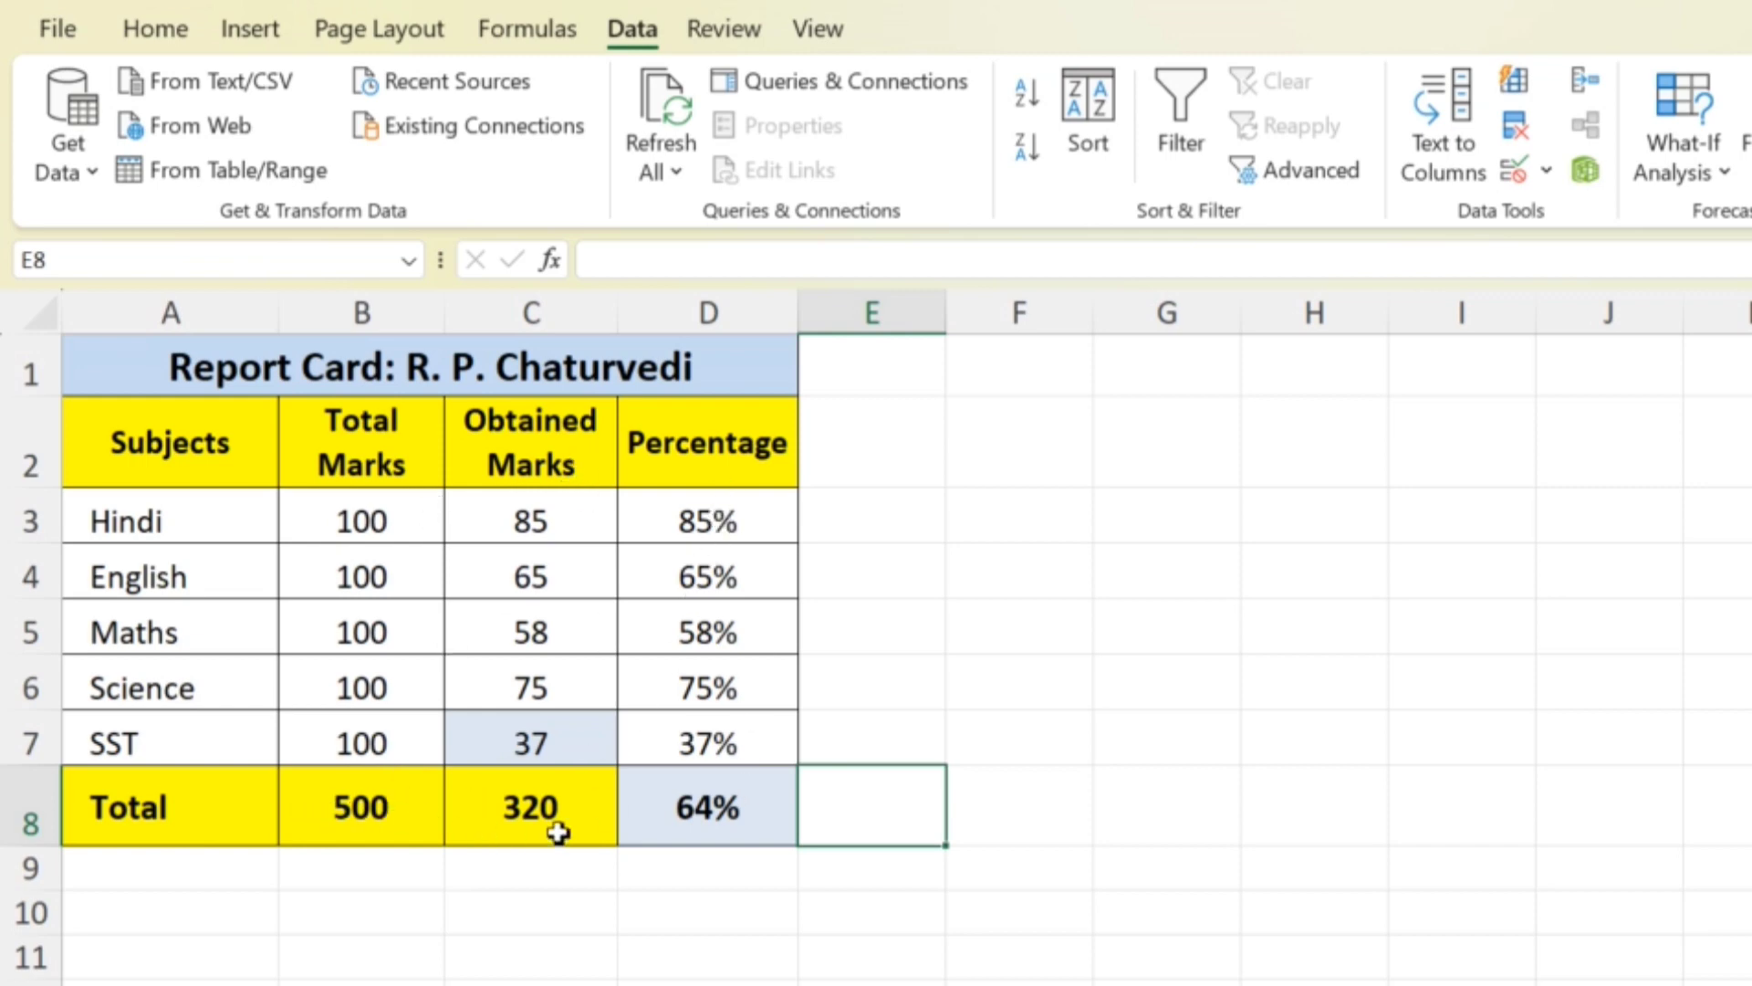
- Enter the target percentage 75% in cell F8 of the report card sheet, in line with the Total row
{"action": "left_click", "coordinate": [730, 807]}
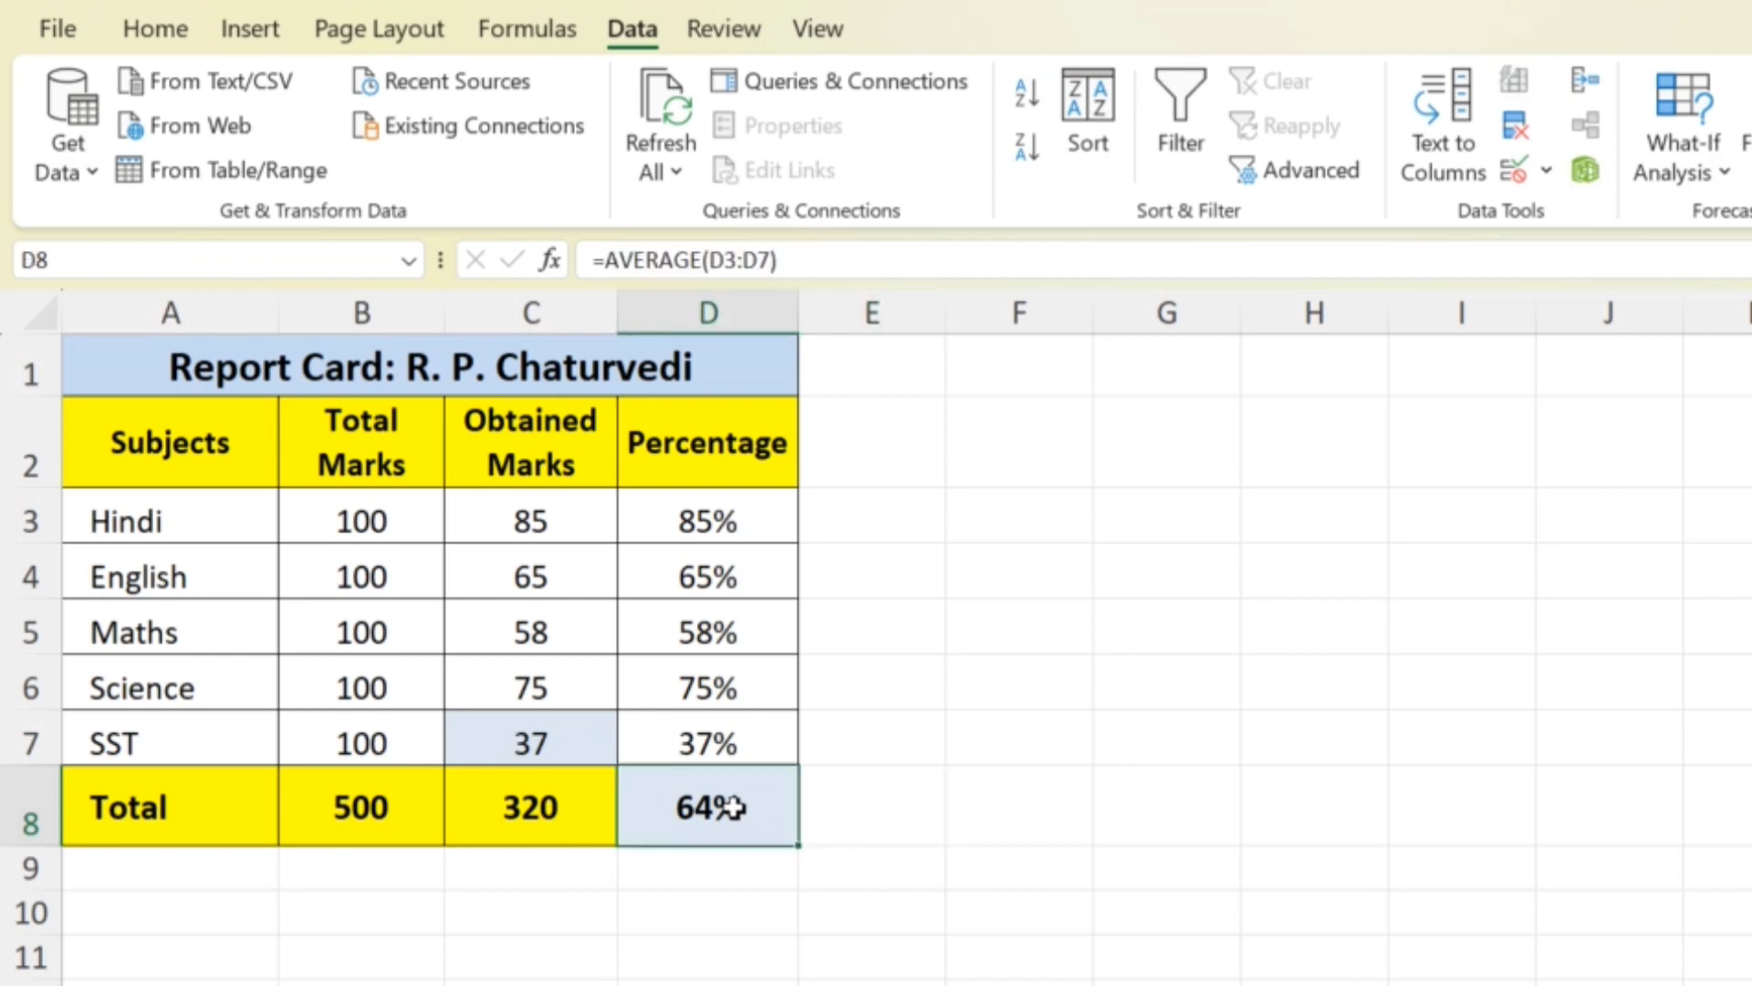
{"action": "left_click", "coordinate": [1047, 817]}
{"action": "type", "text": "75"}
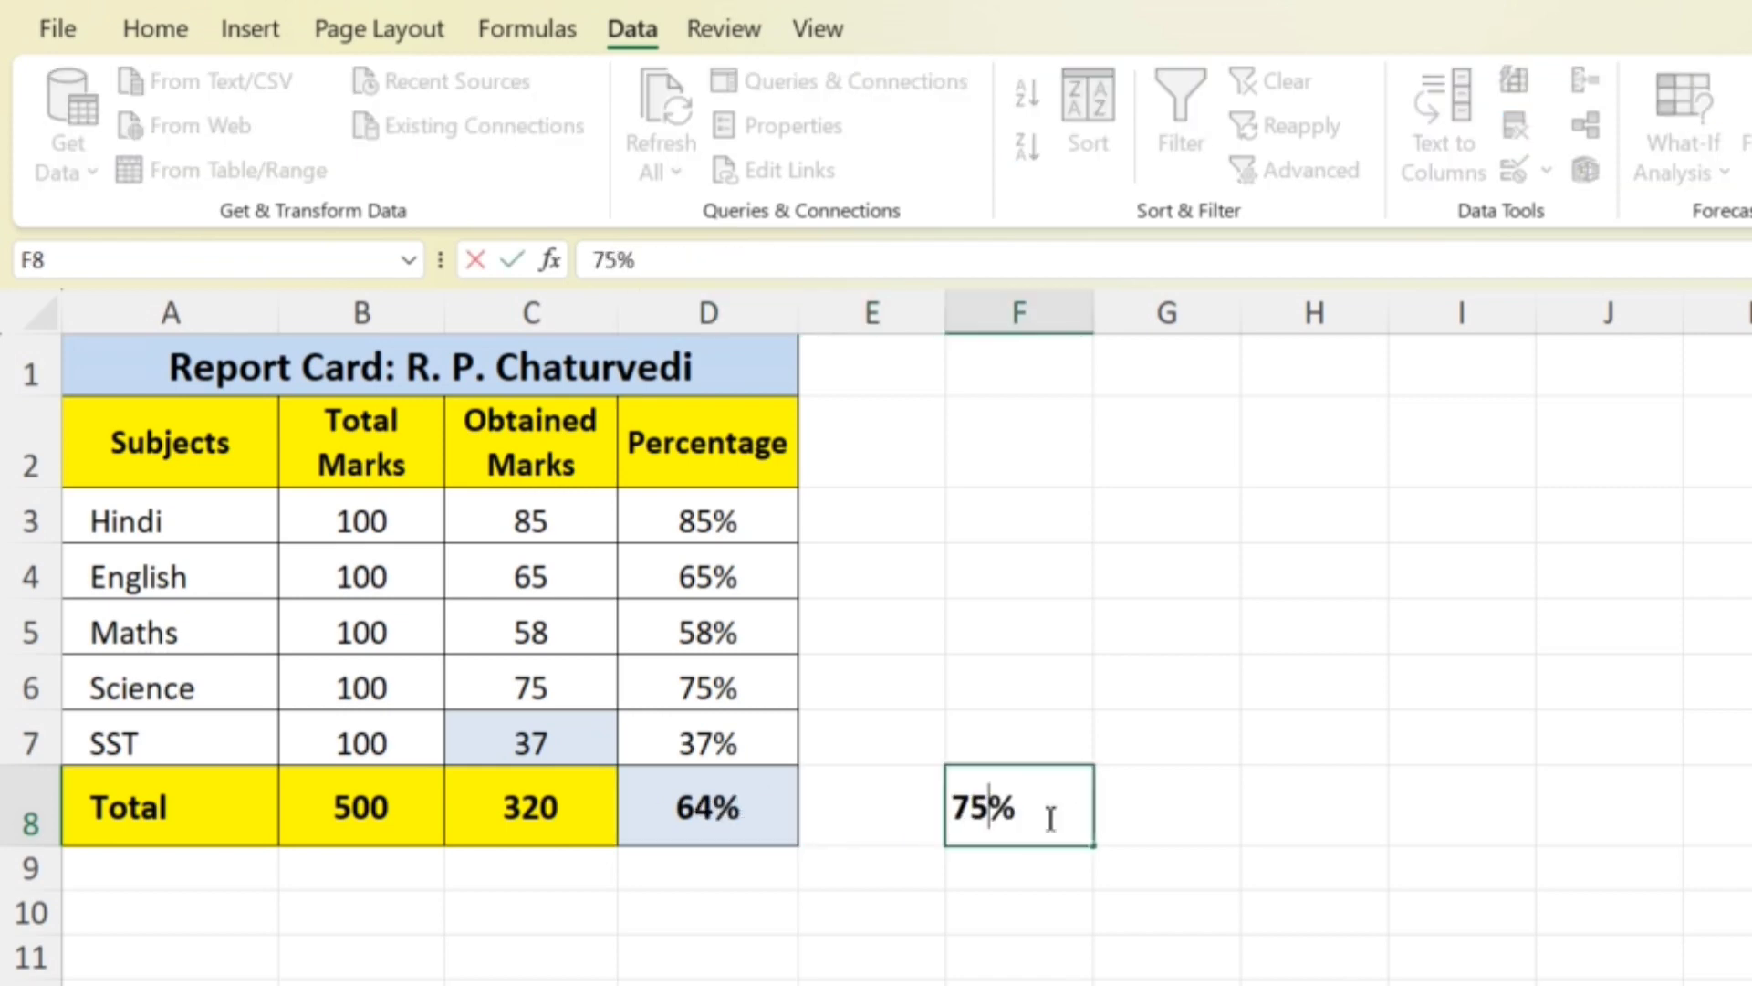
{"action": "left_click", "coordinate": [1087, 868]}
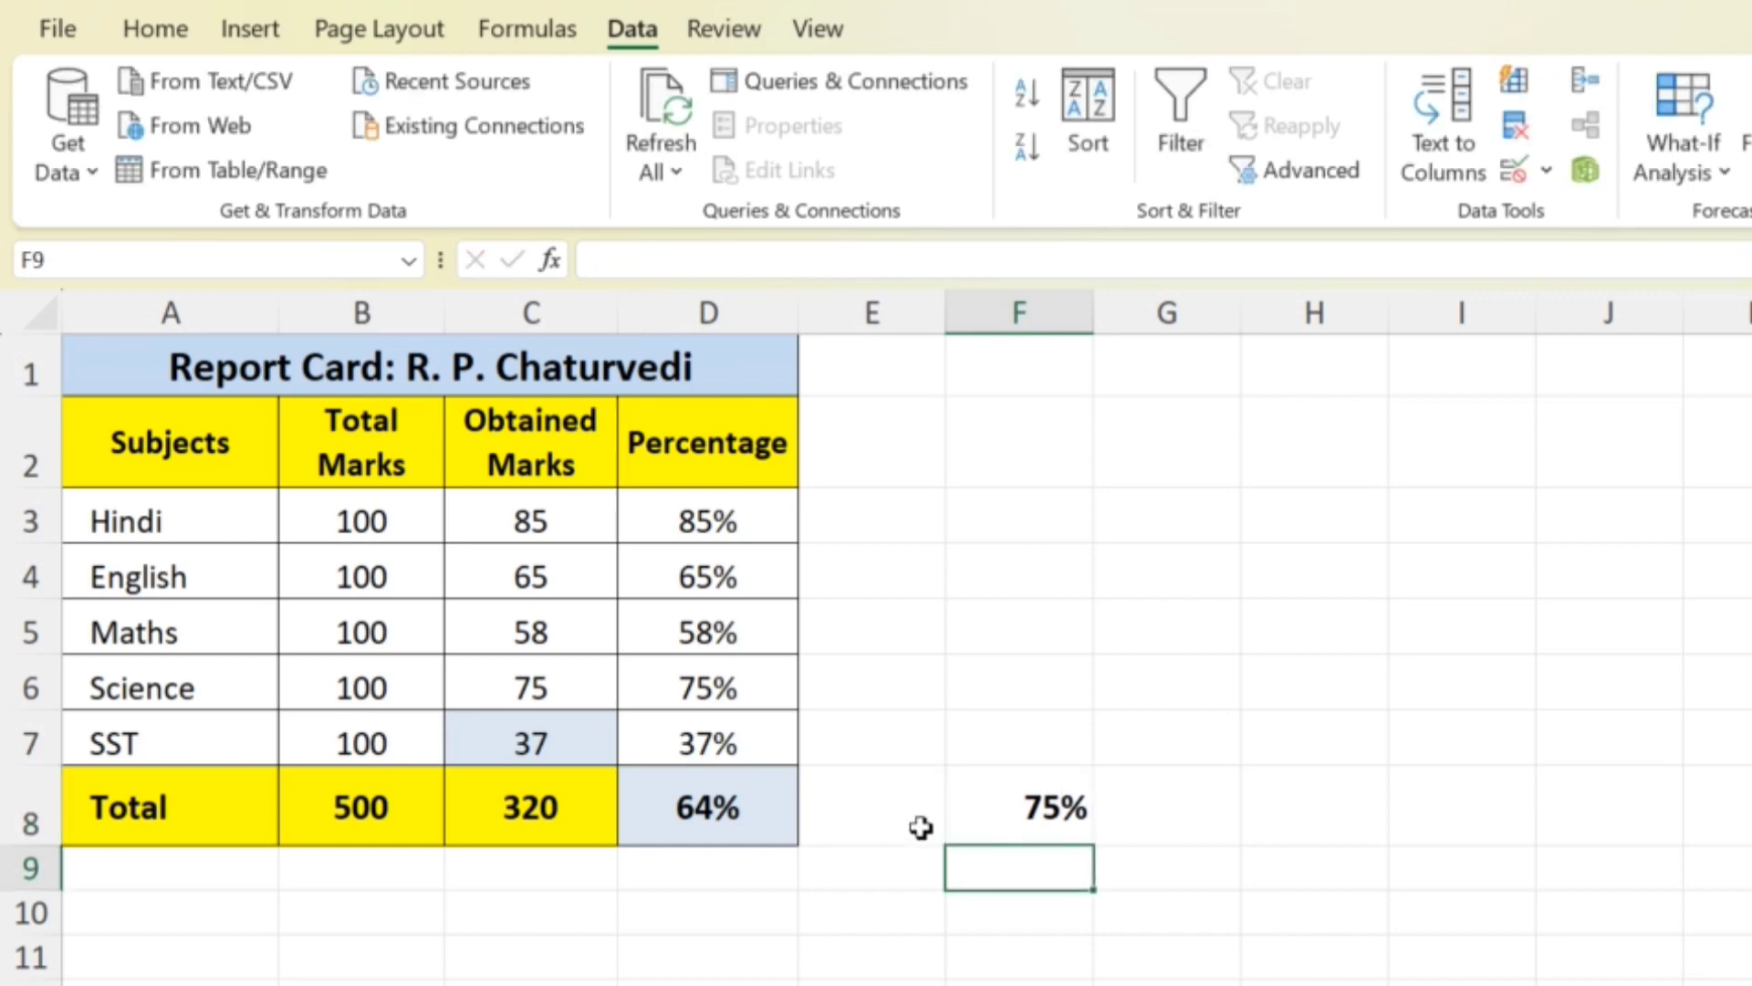
- Set up Goal Seek for the overall percentage in D8 with a target value of 75%
{"action": "left_click", "coordinate": [746, 799]}
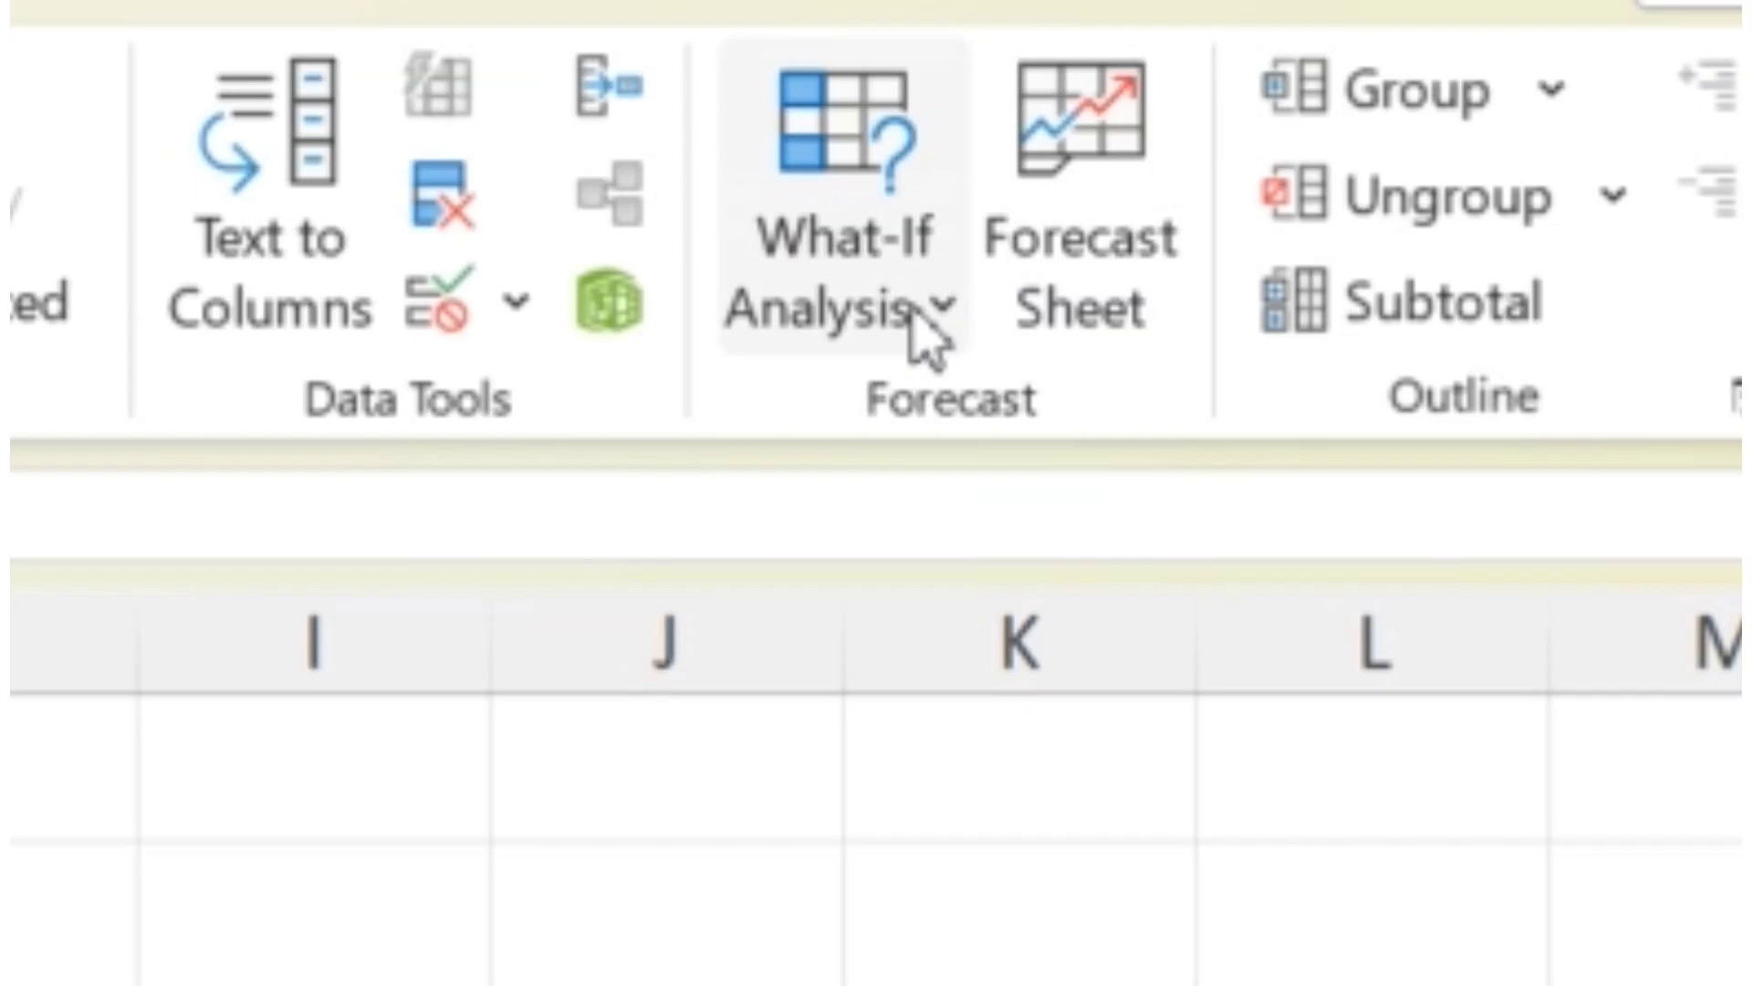
{"action": "left_click", "coordinate": [947, 315]}
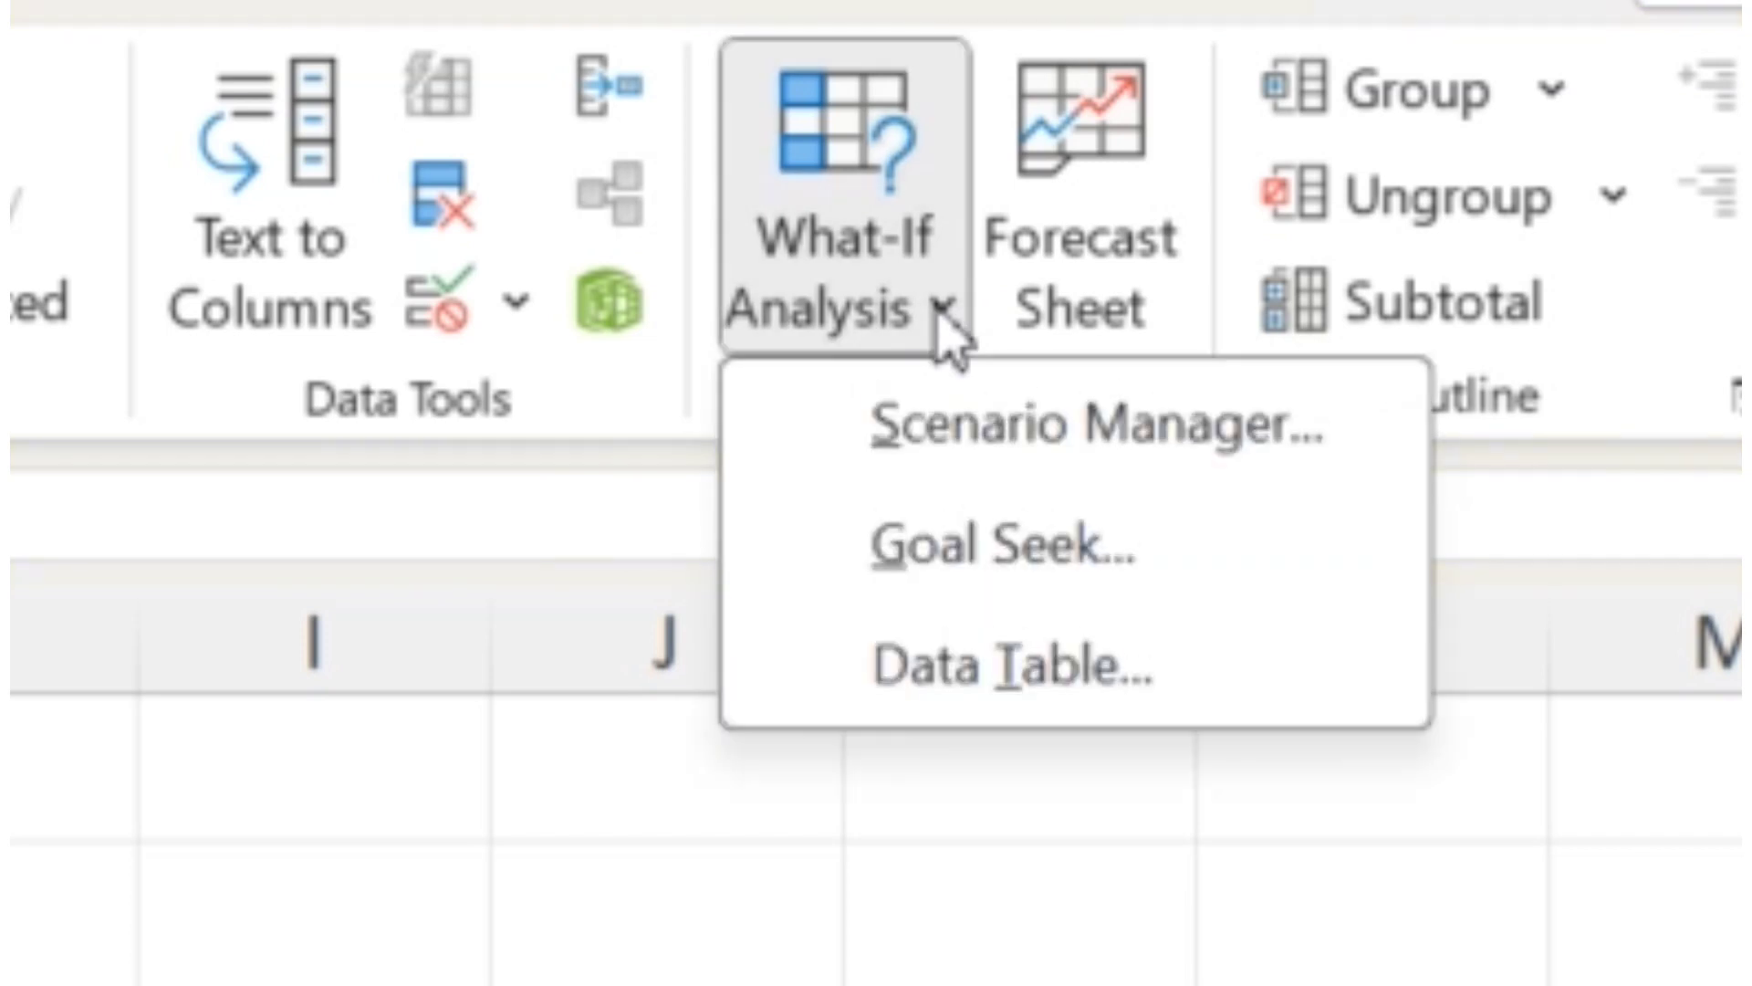
{"action": "left_click", "coordinate": [1004, 571]}
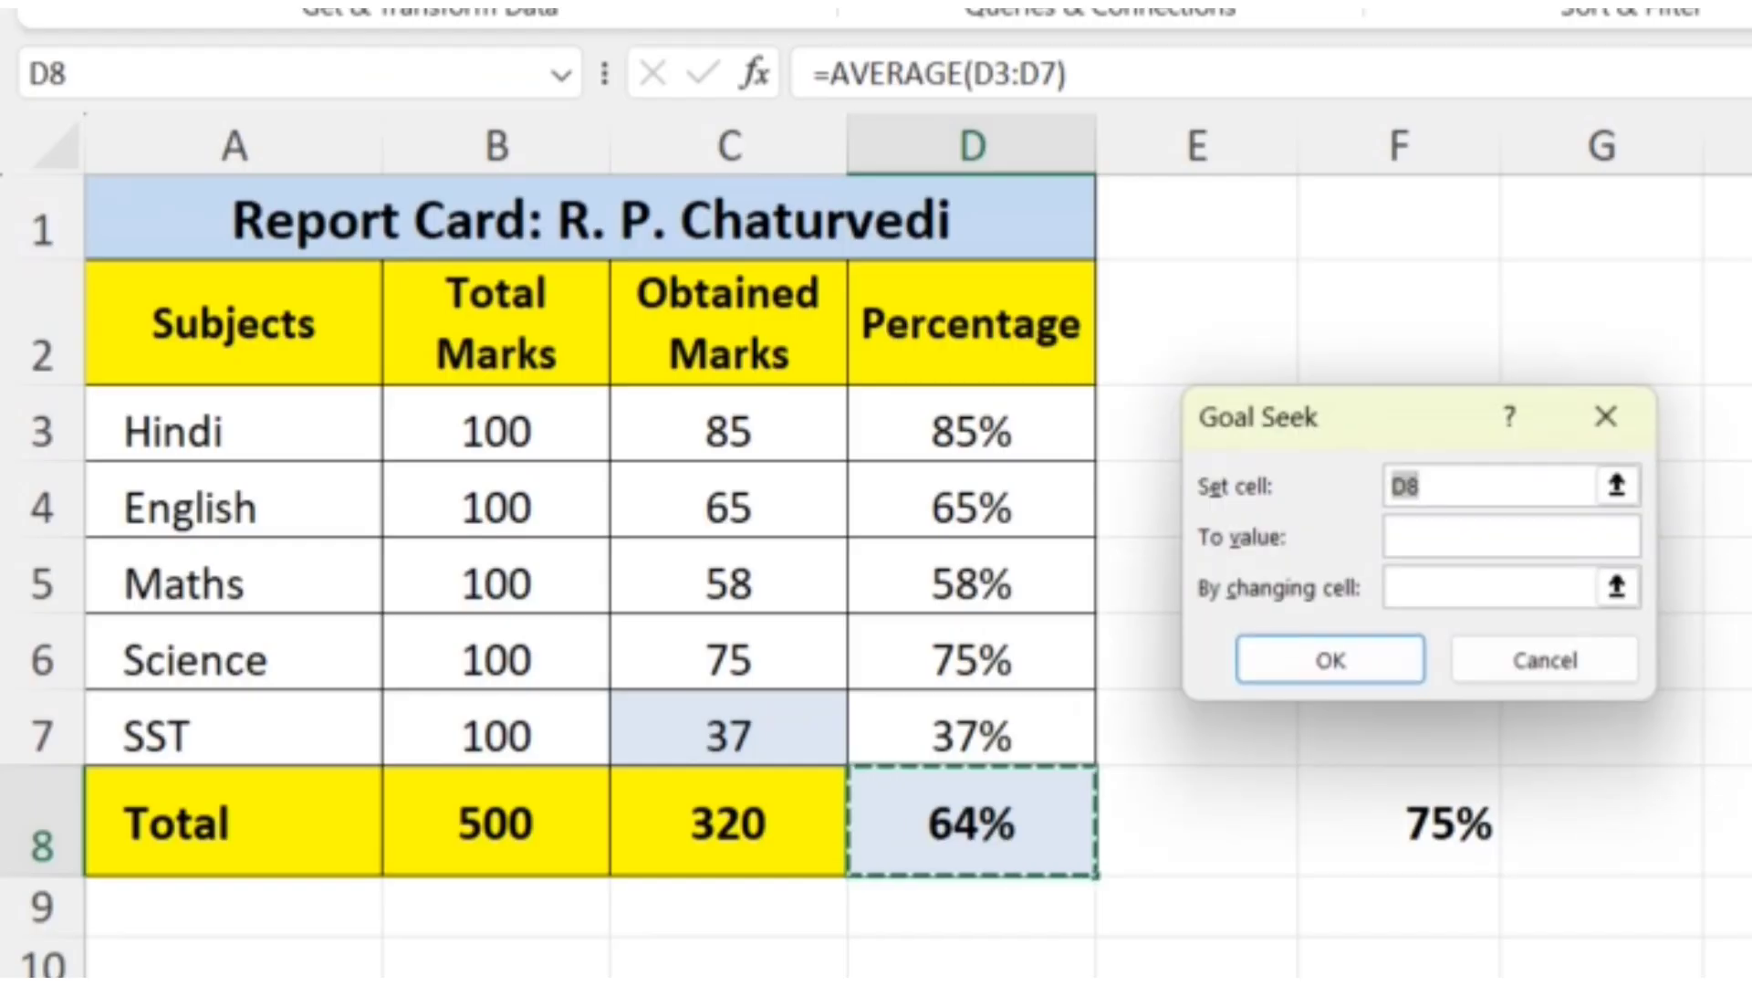
{"action": "left_click_drag", "start_coordinate": [1370, 418], "coordinate": [1307, 423]}
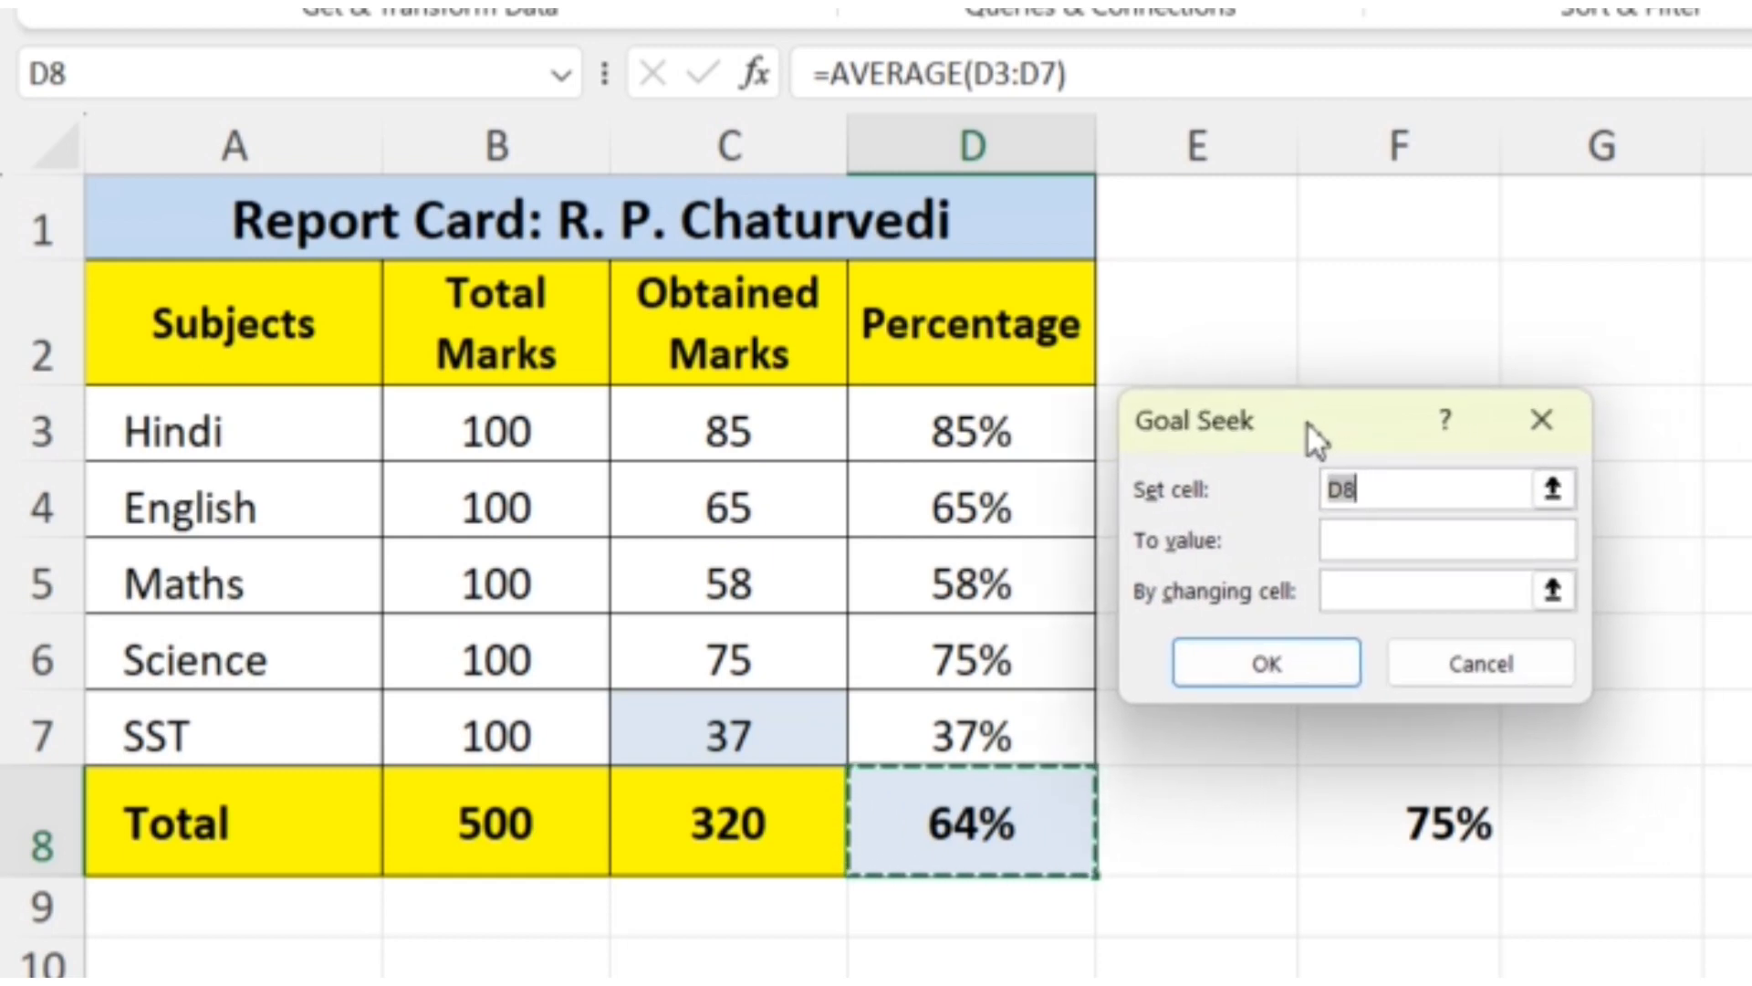
{"action": "left_click", "coordinate": [1415, 486]}
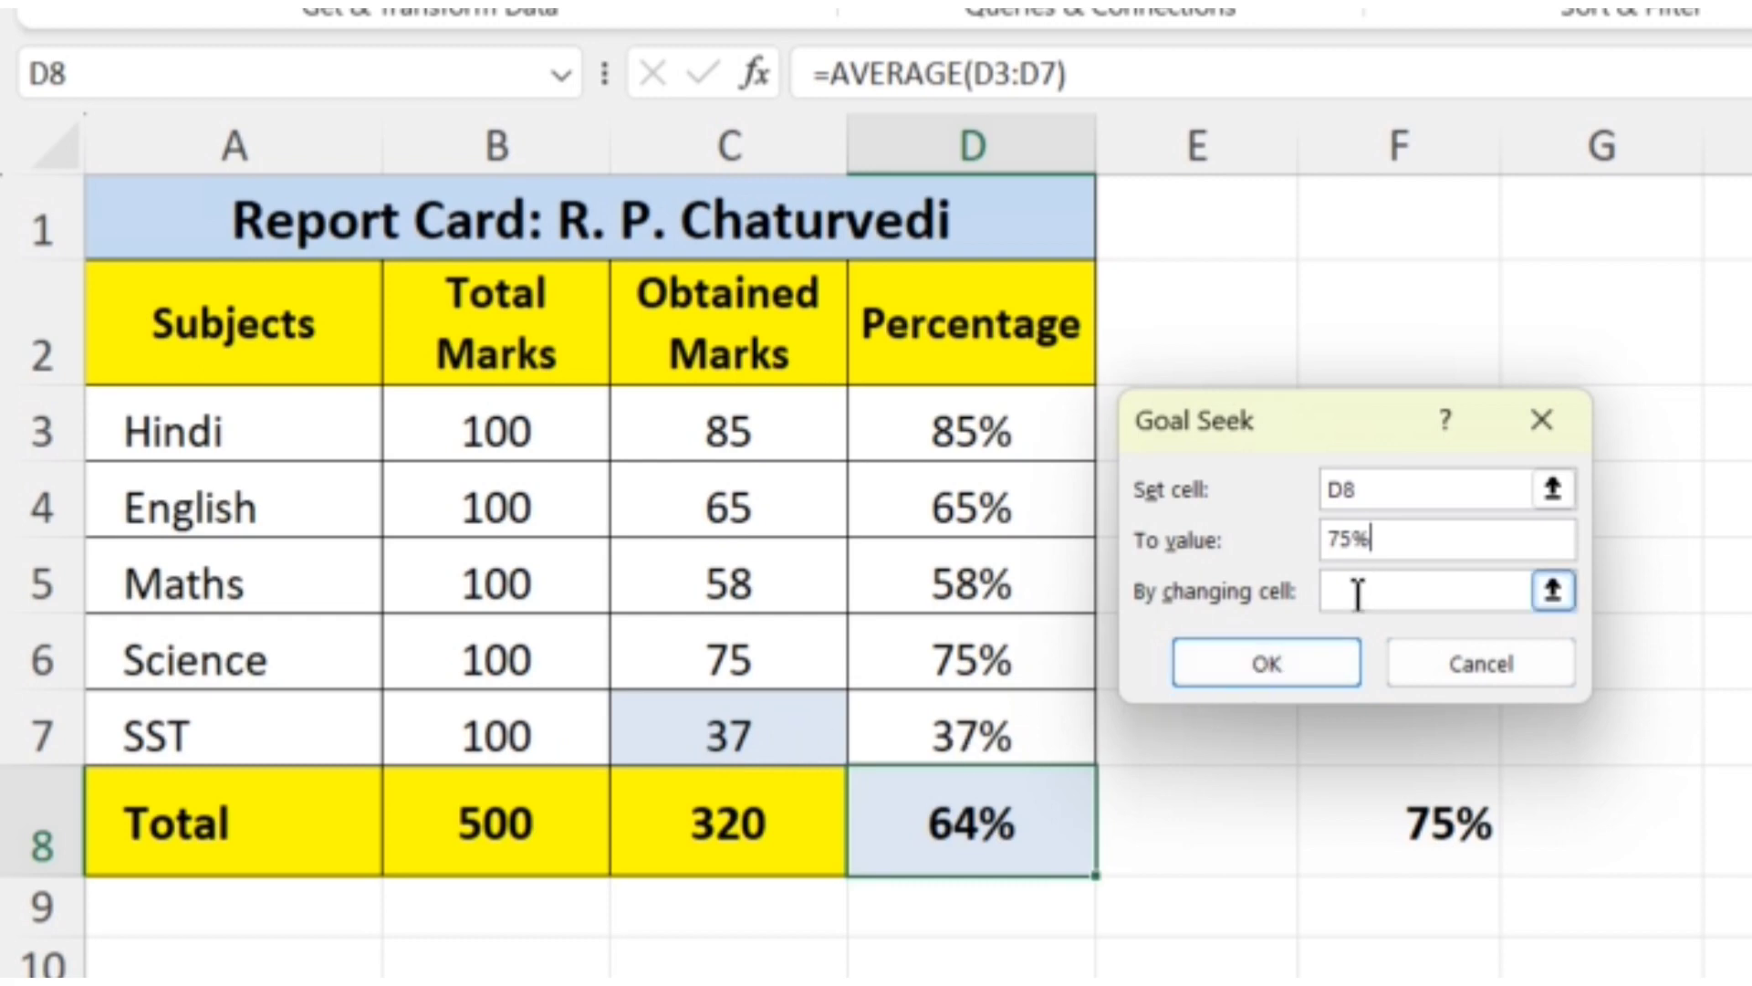
- Use the SST obtained marks in C7 as the changing cell, run Goal Seek and keep its solution
{"action": "left_click", "coordinate": [1553, 592]}
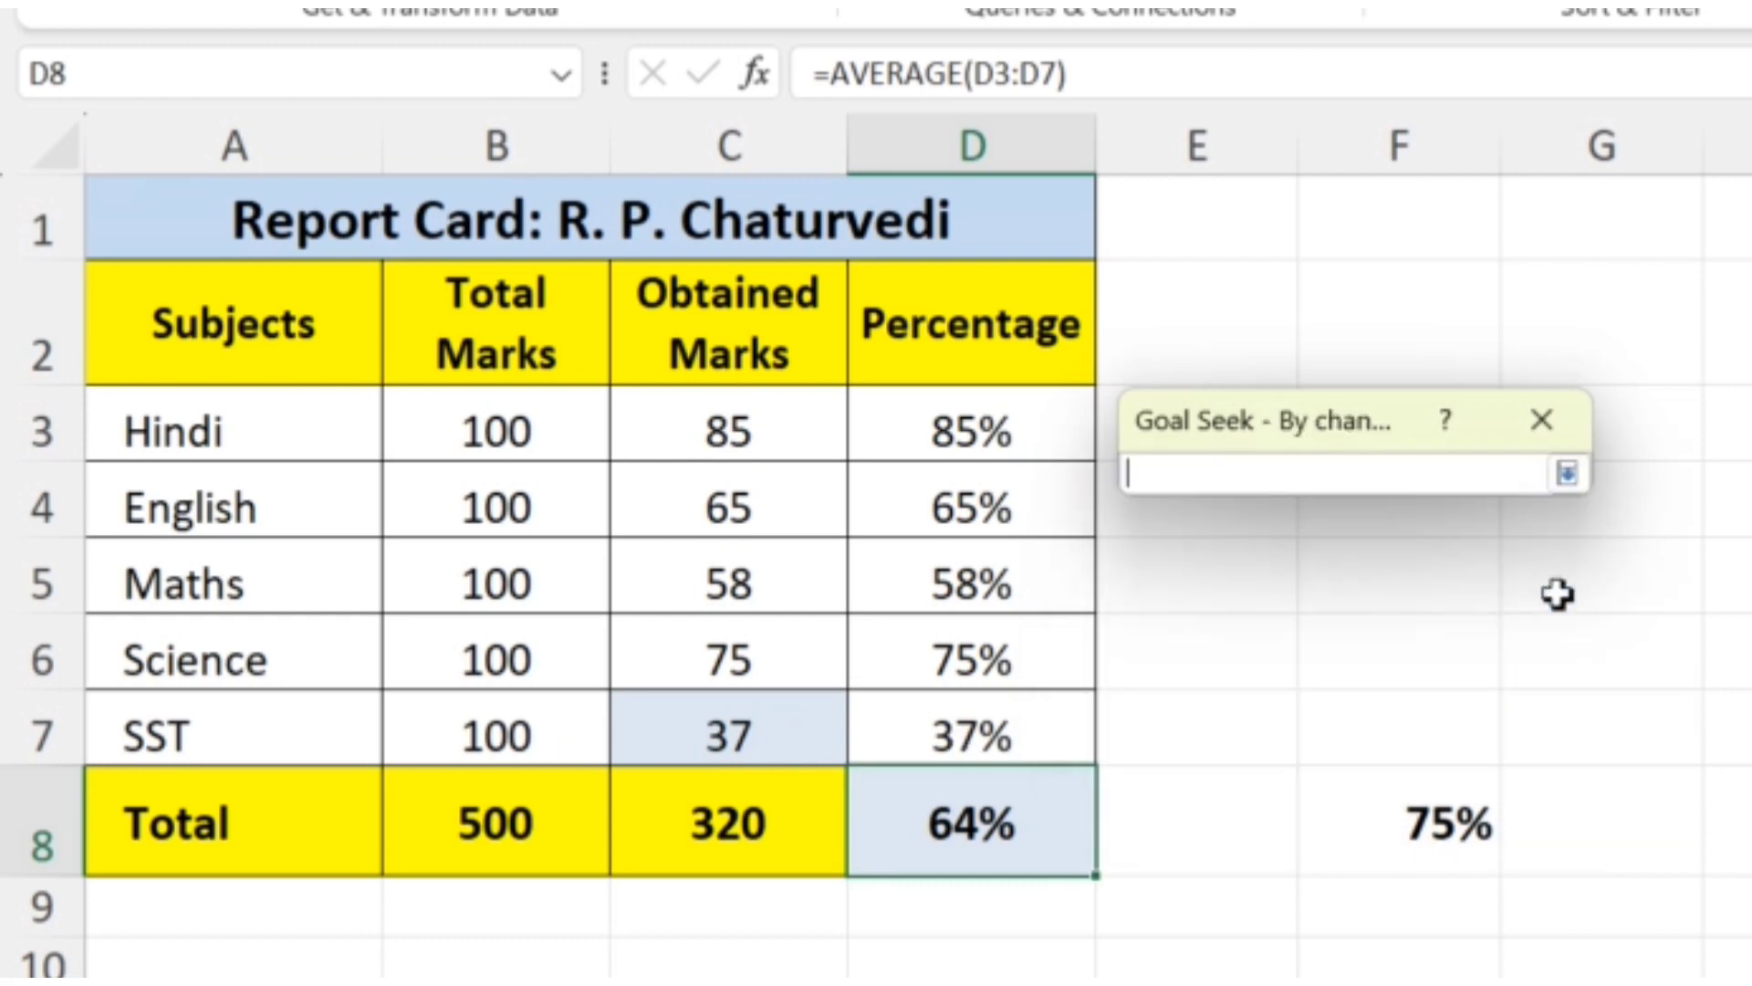
{"action": "left_click", "coordinate": [763, 732]}
{"action": "key", "text": "Return"}
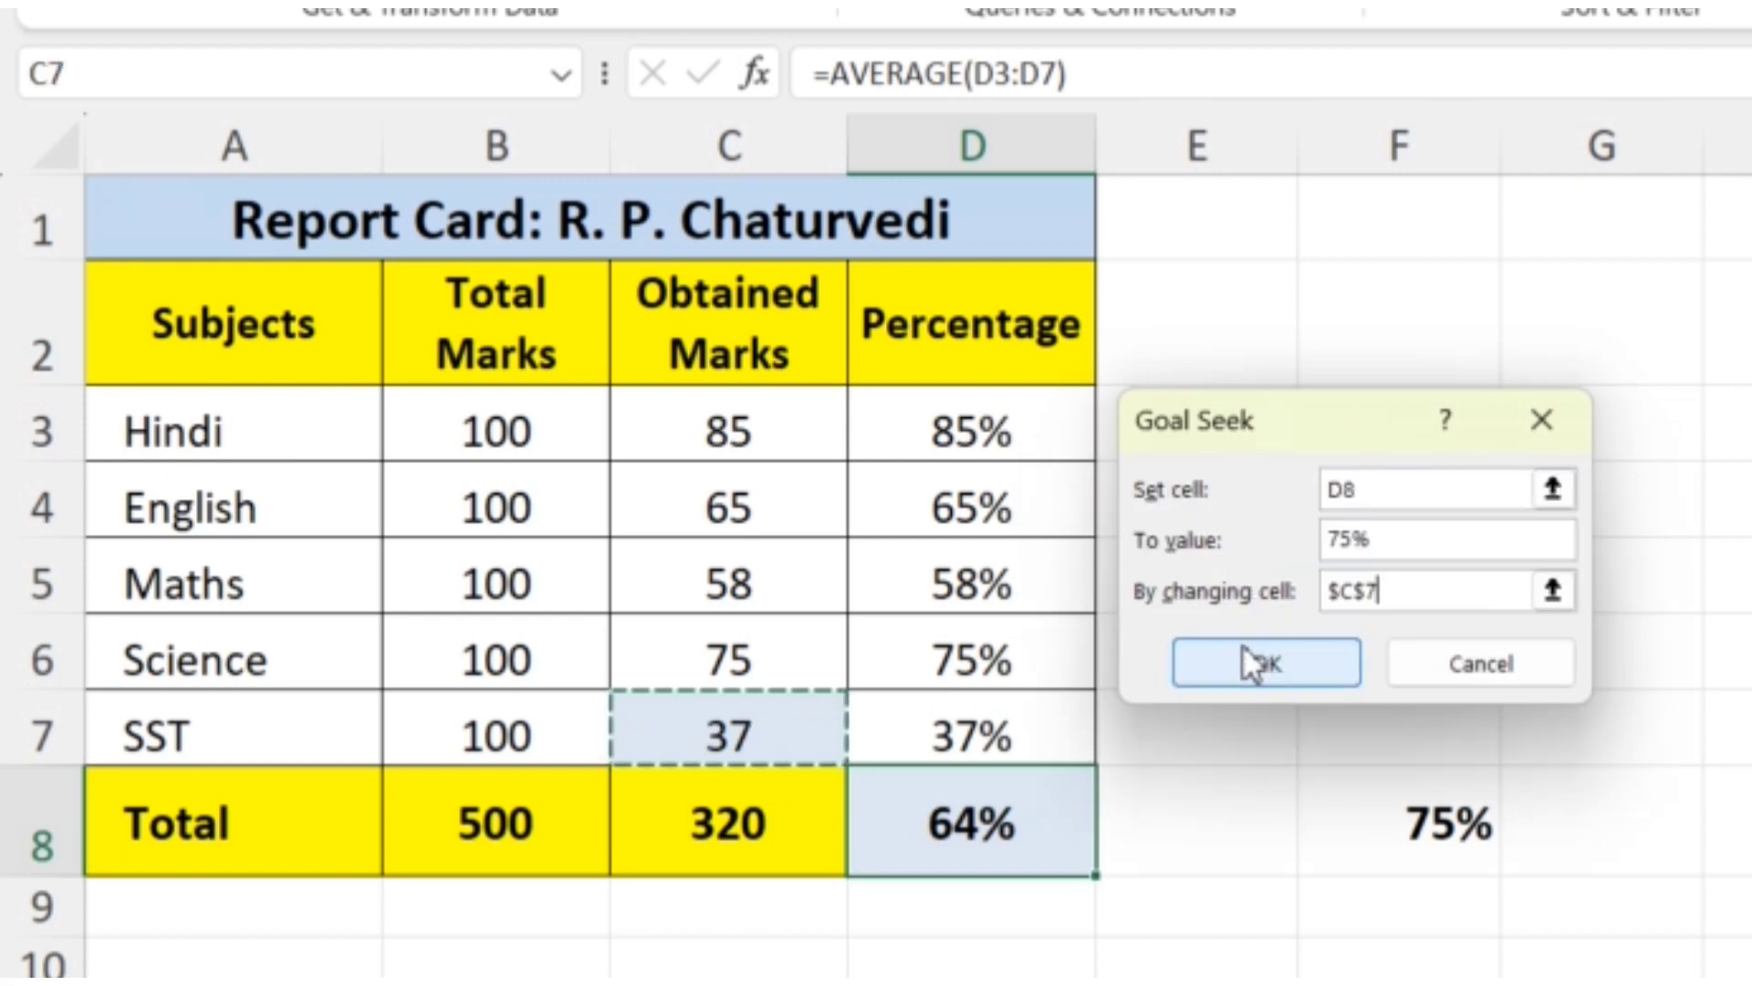
{"action": "left_click", "coordinate": [1261, 672]}
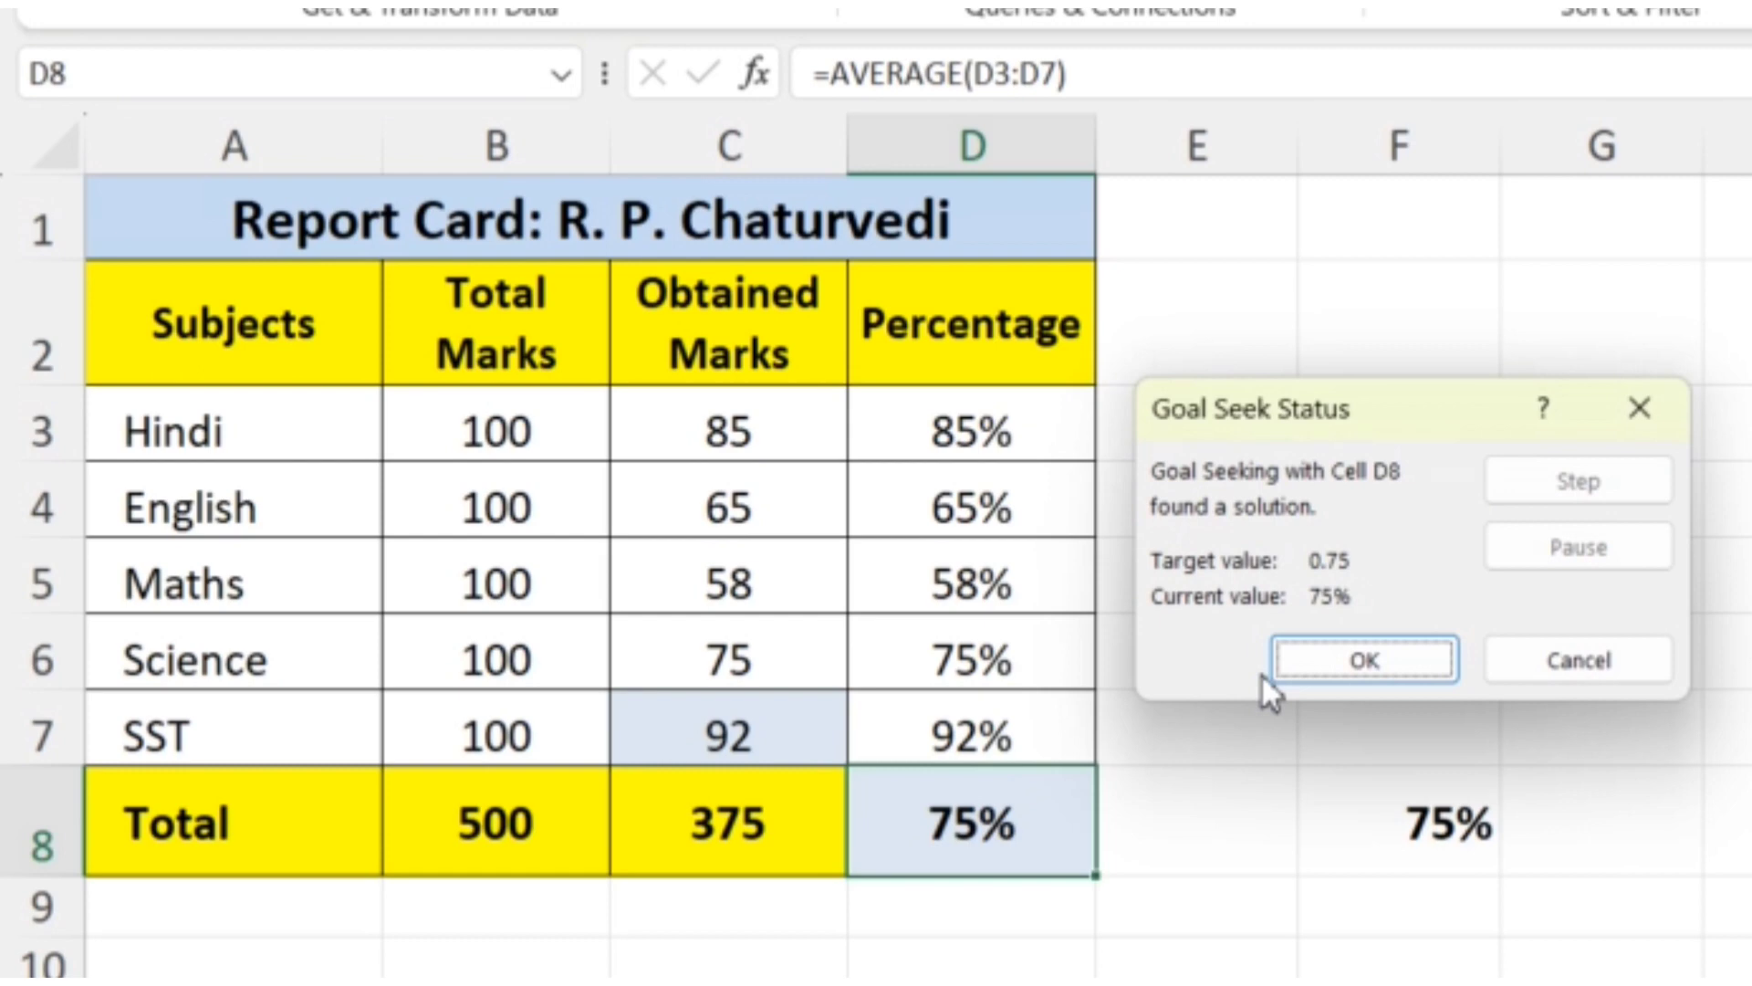
{"action": "left_click", "coordinate": [1378, 654]}
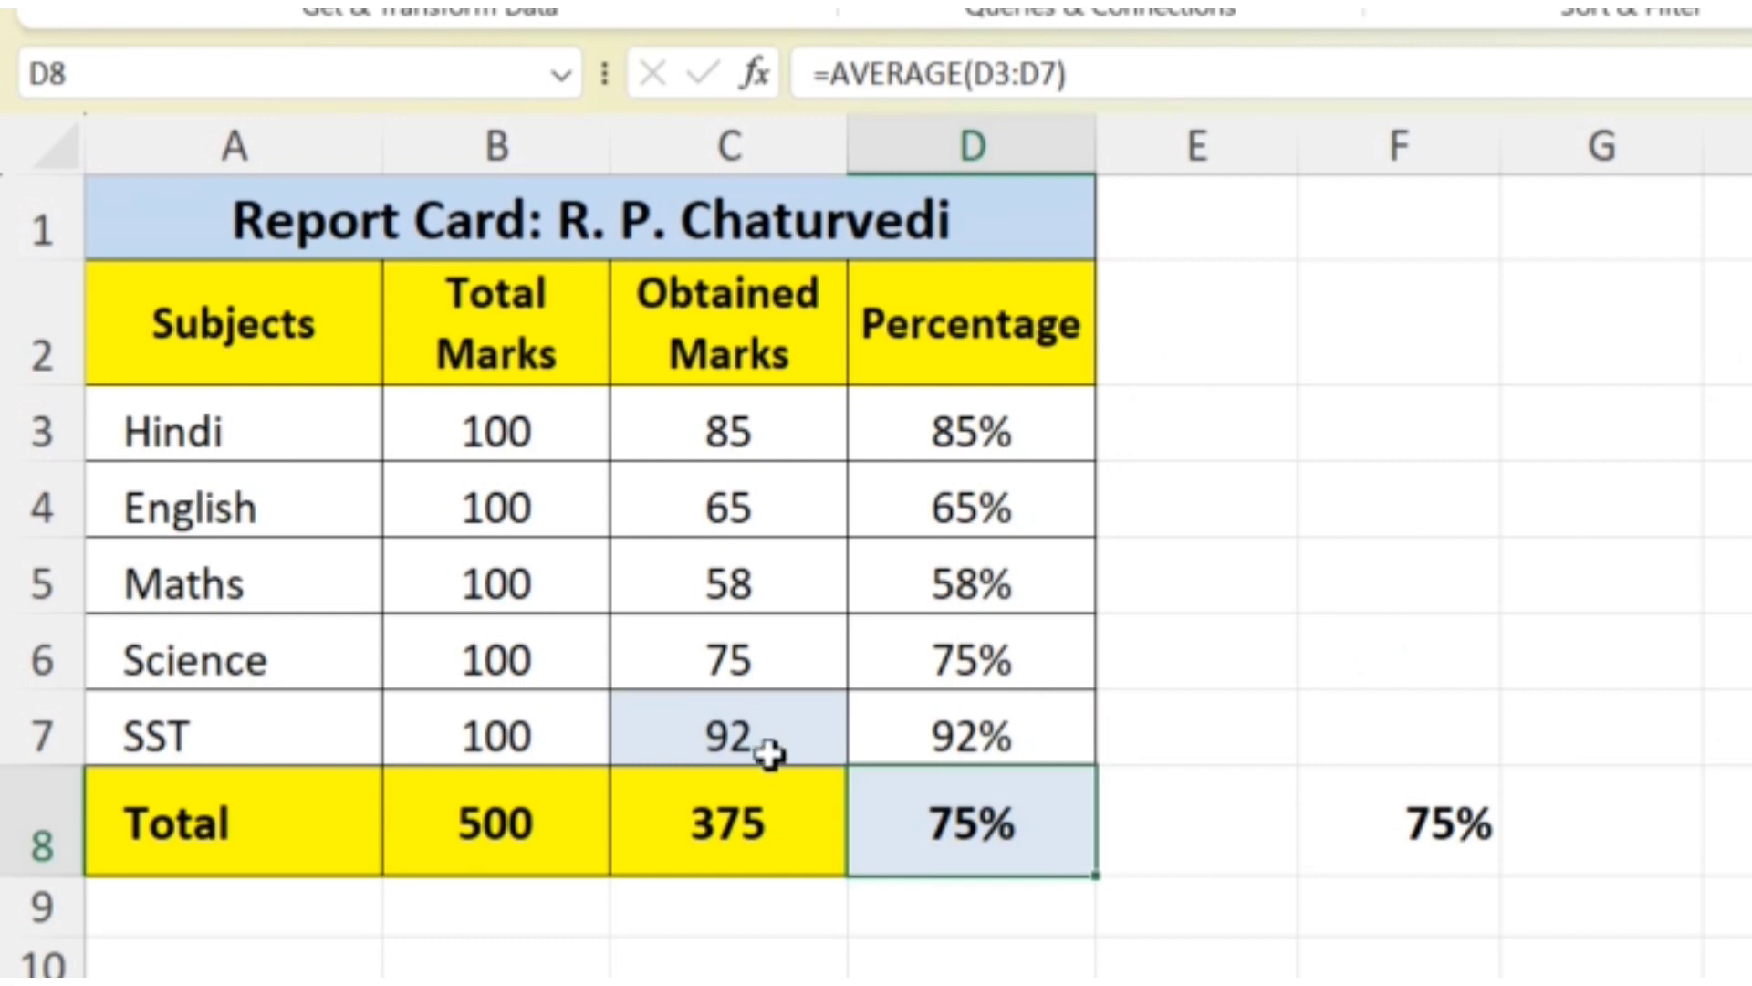
- Replace the SST obtained marks in C7 with 93
{"action": "left_click", "coordinate": [727, 726]}
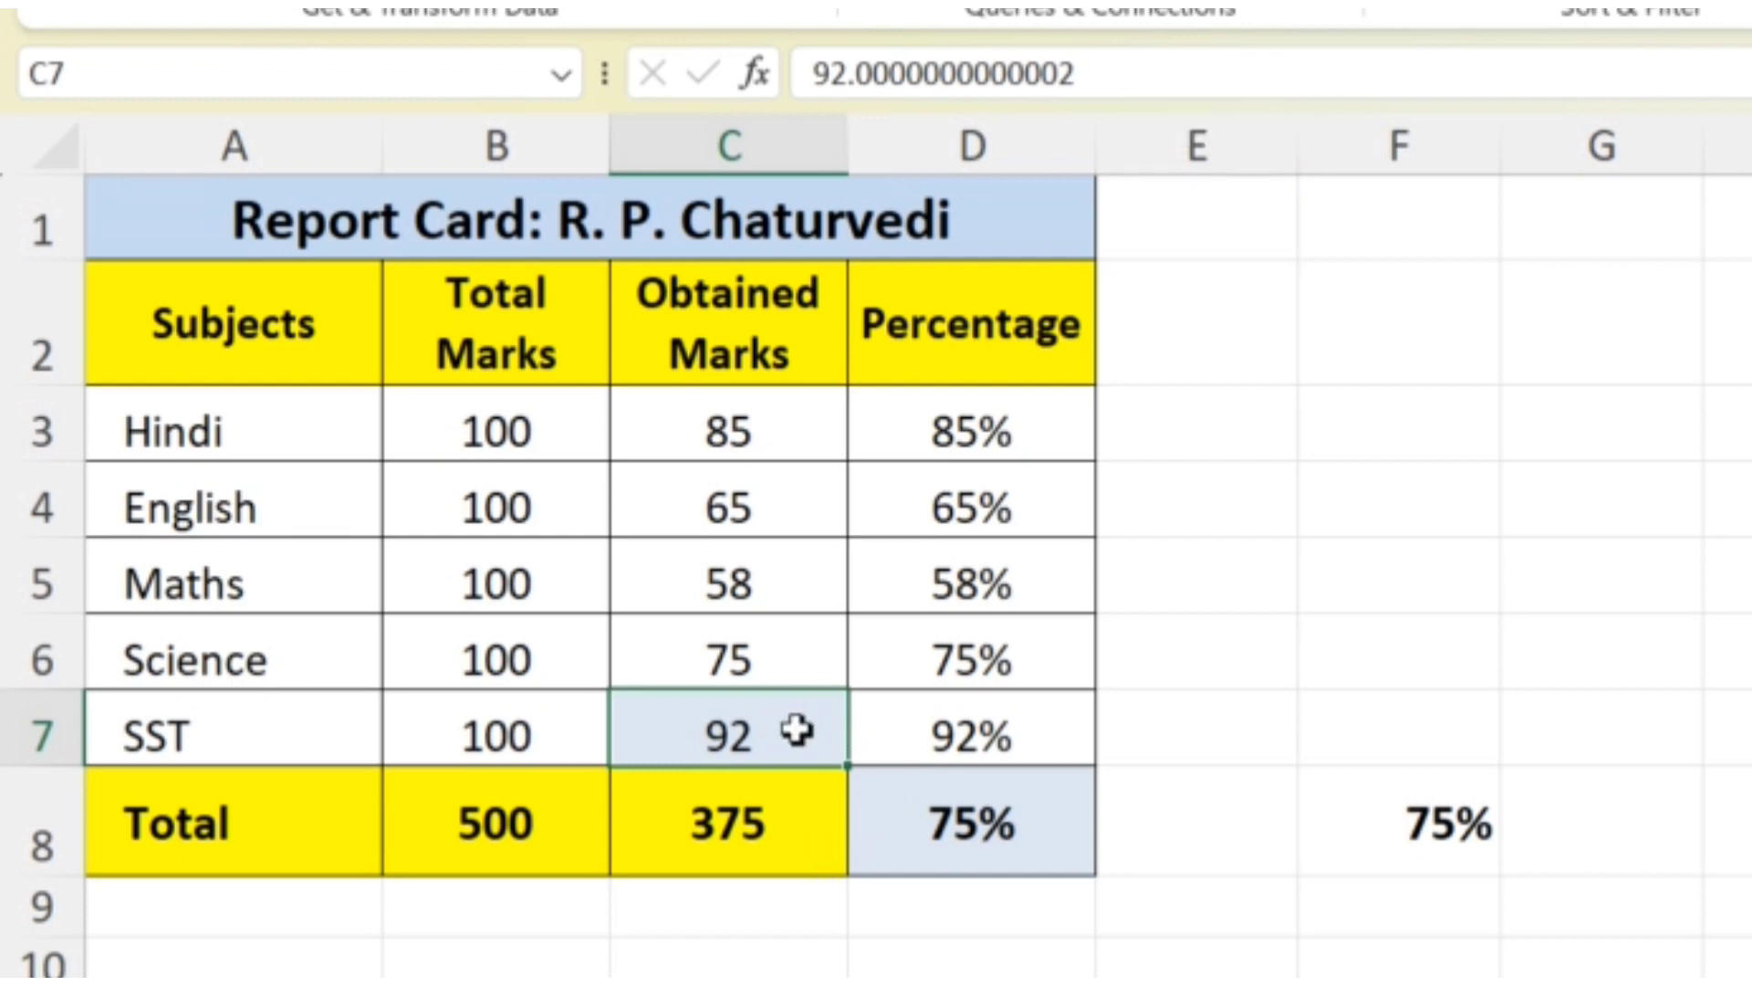
{"action": "type", "text": "73"}
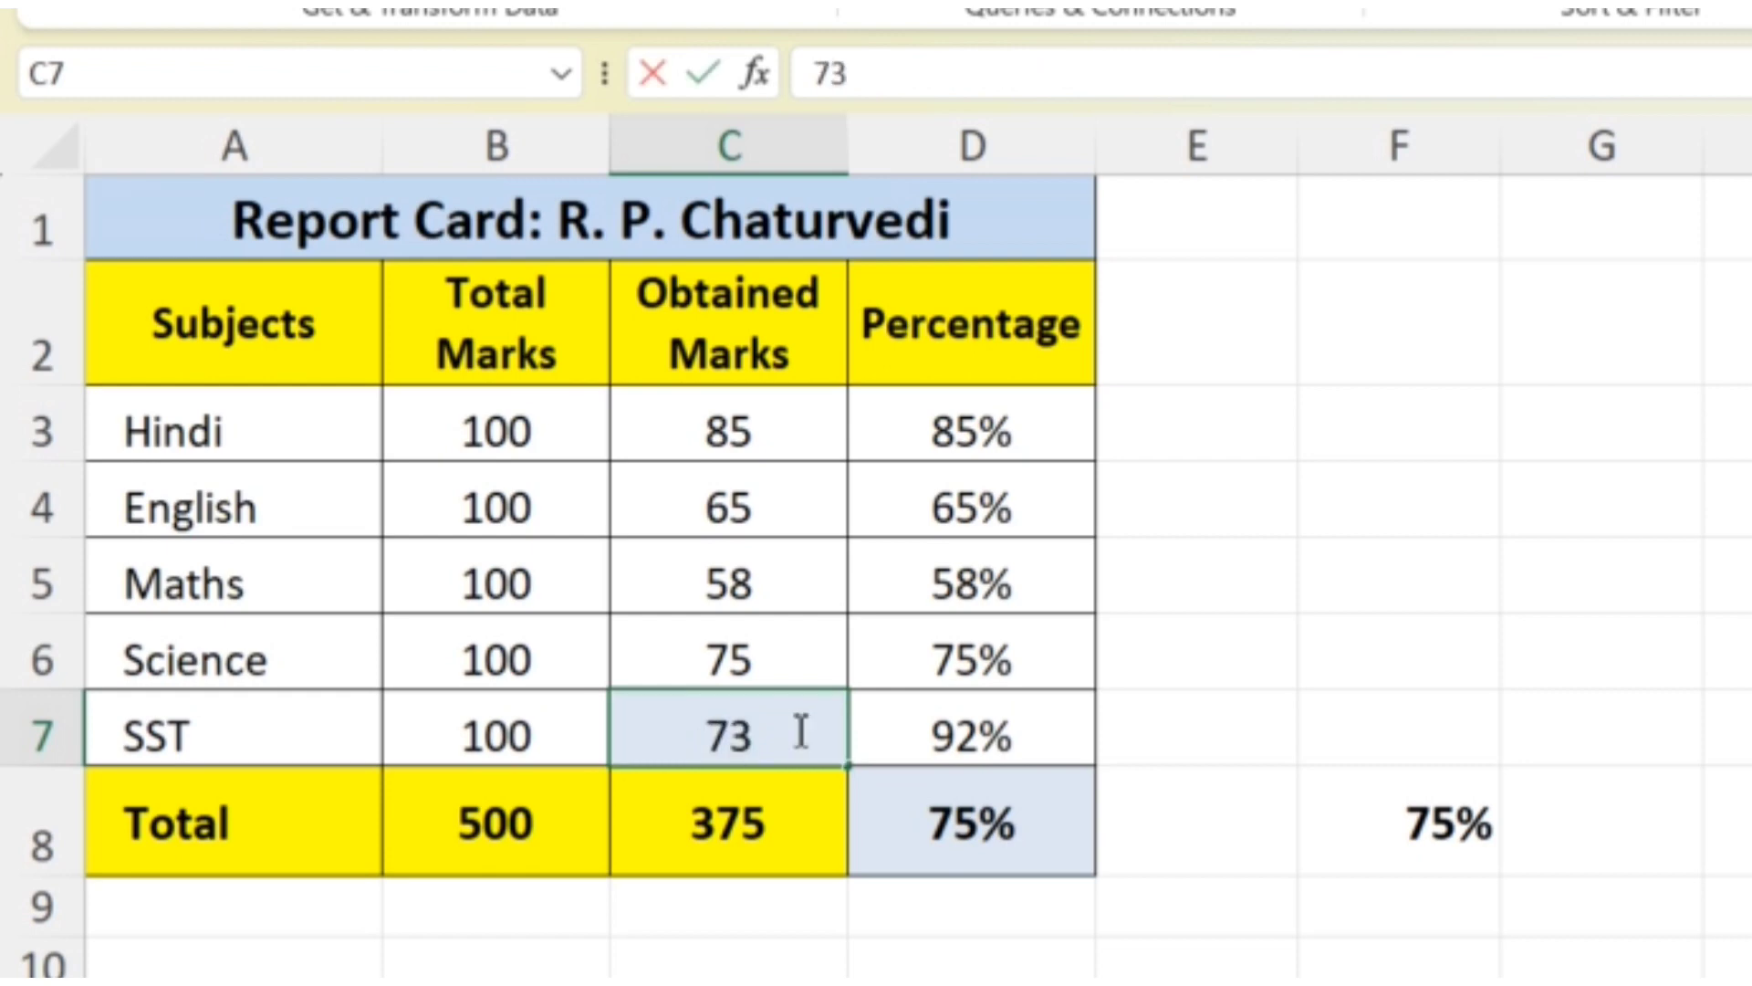
{"action": "key", "text": "BackSpace"}
{"action": "key", "text": "BackSpace"}
{"action": "type", "text": "93"}
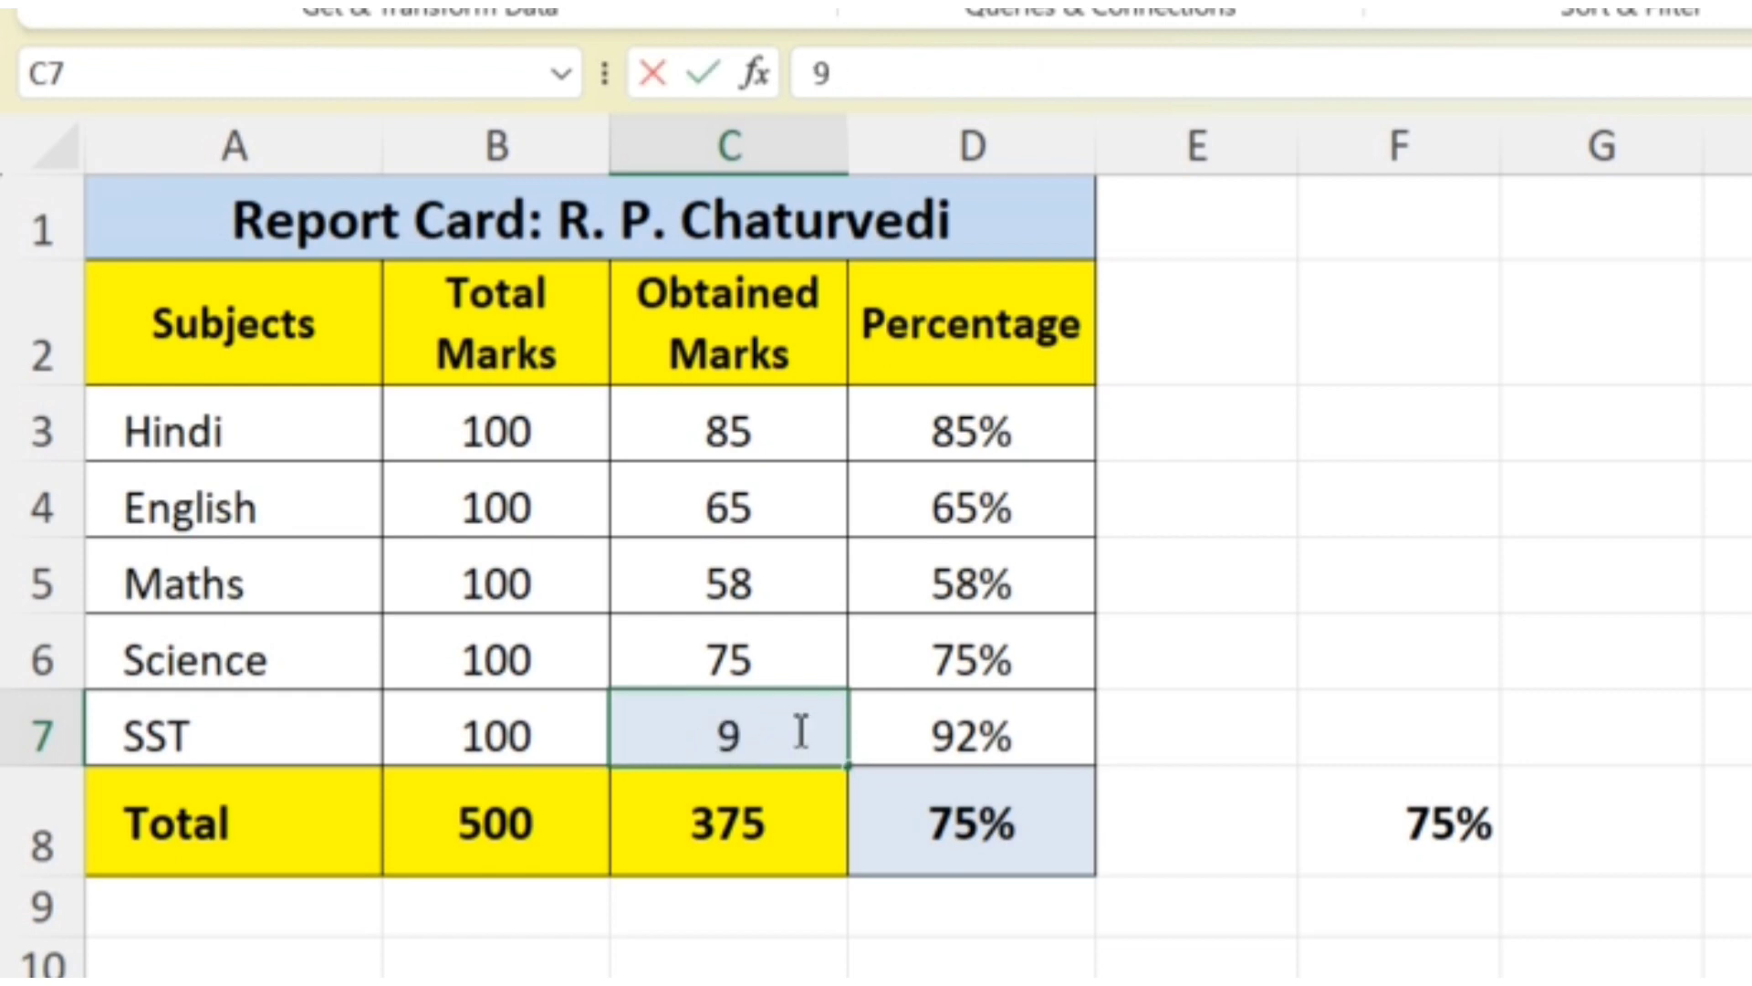
{"action": "left_click", "coordinate": [1013, 803]}
{"action": "left_click", "coordinate": [784, 731]}
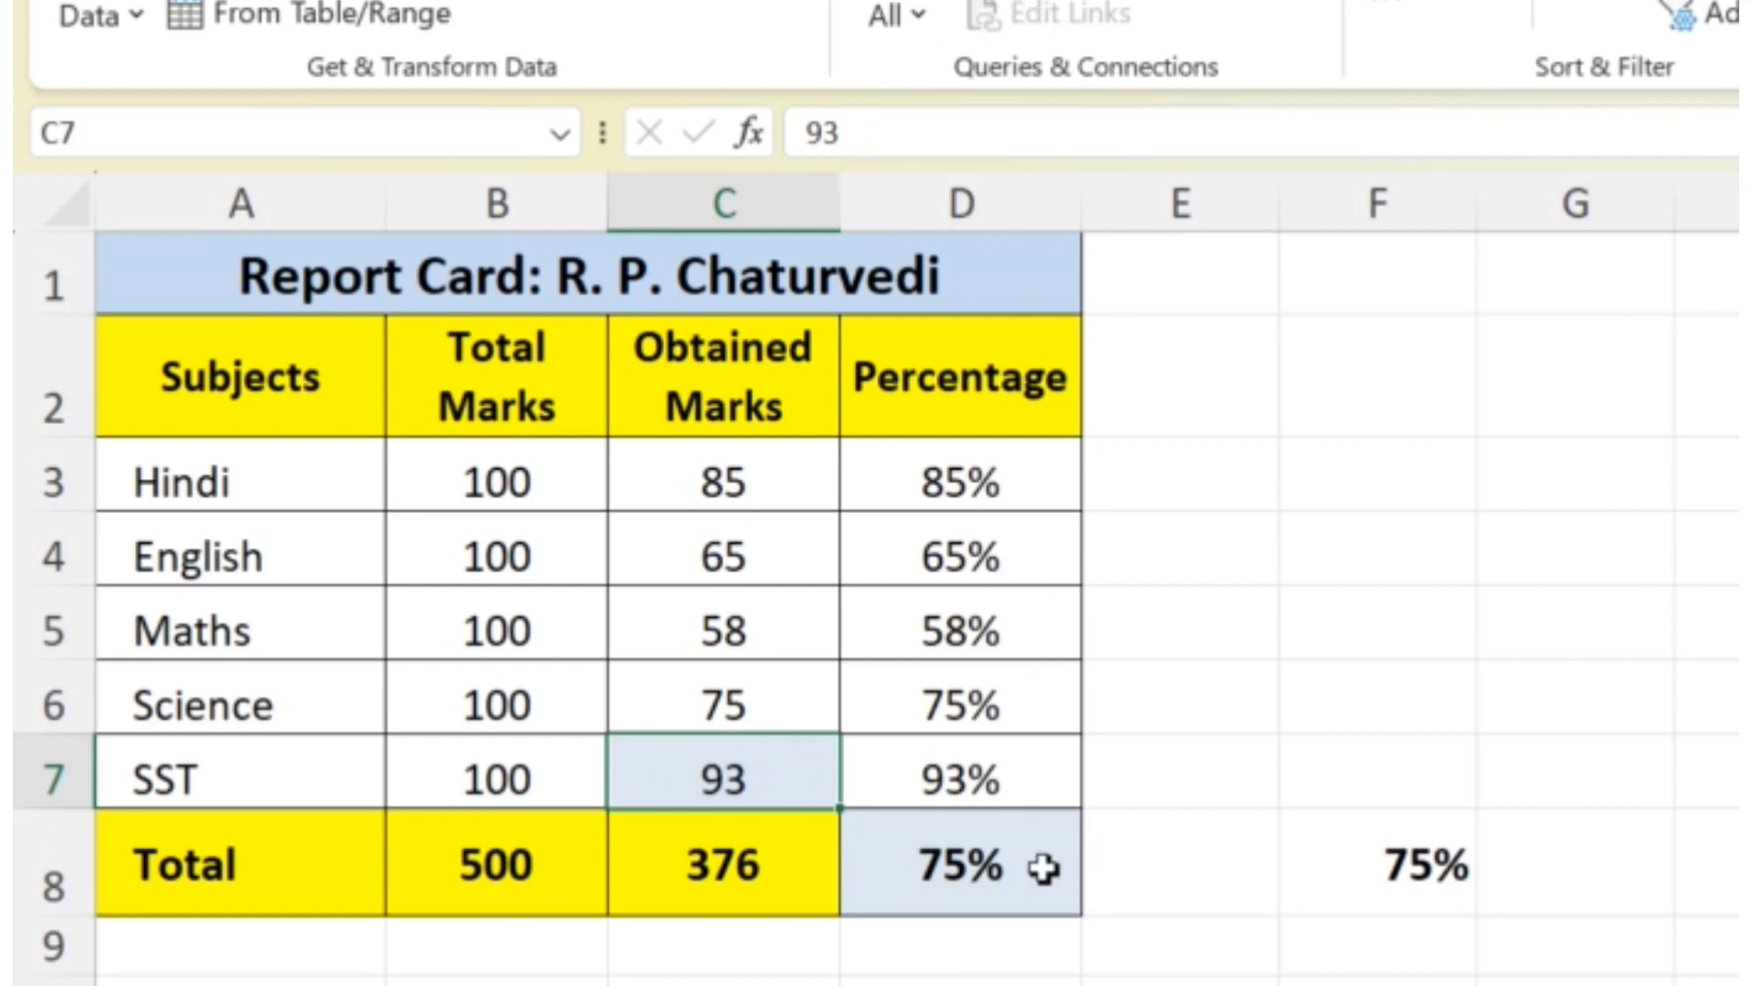
{"action": "left_click", "coordinate": [981, 858]}
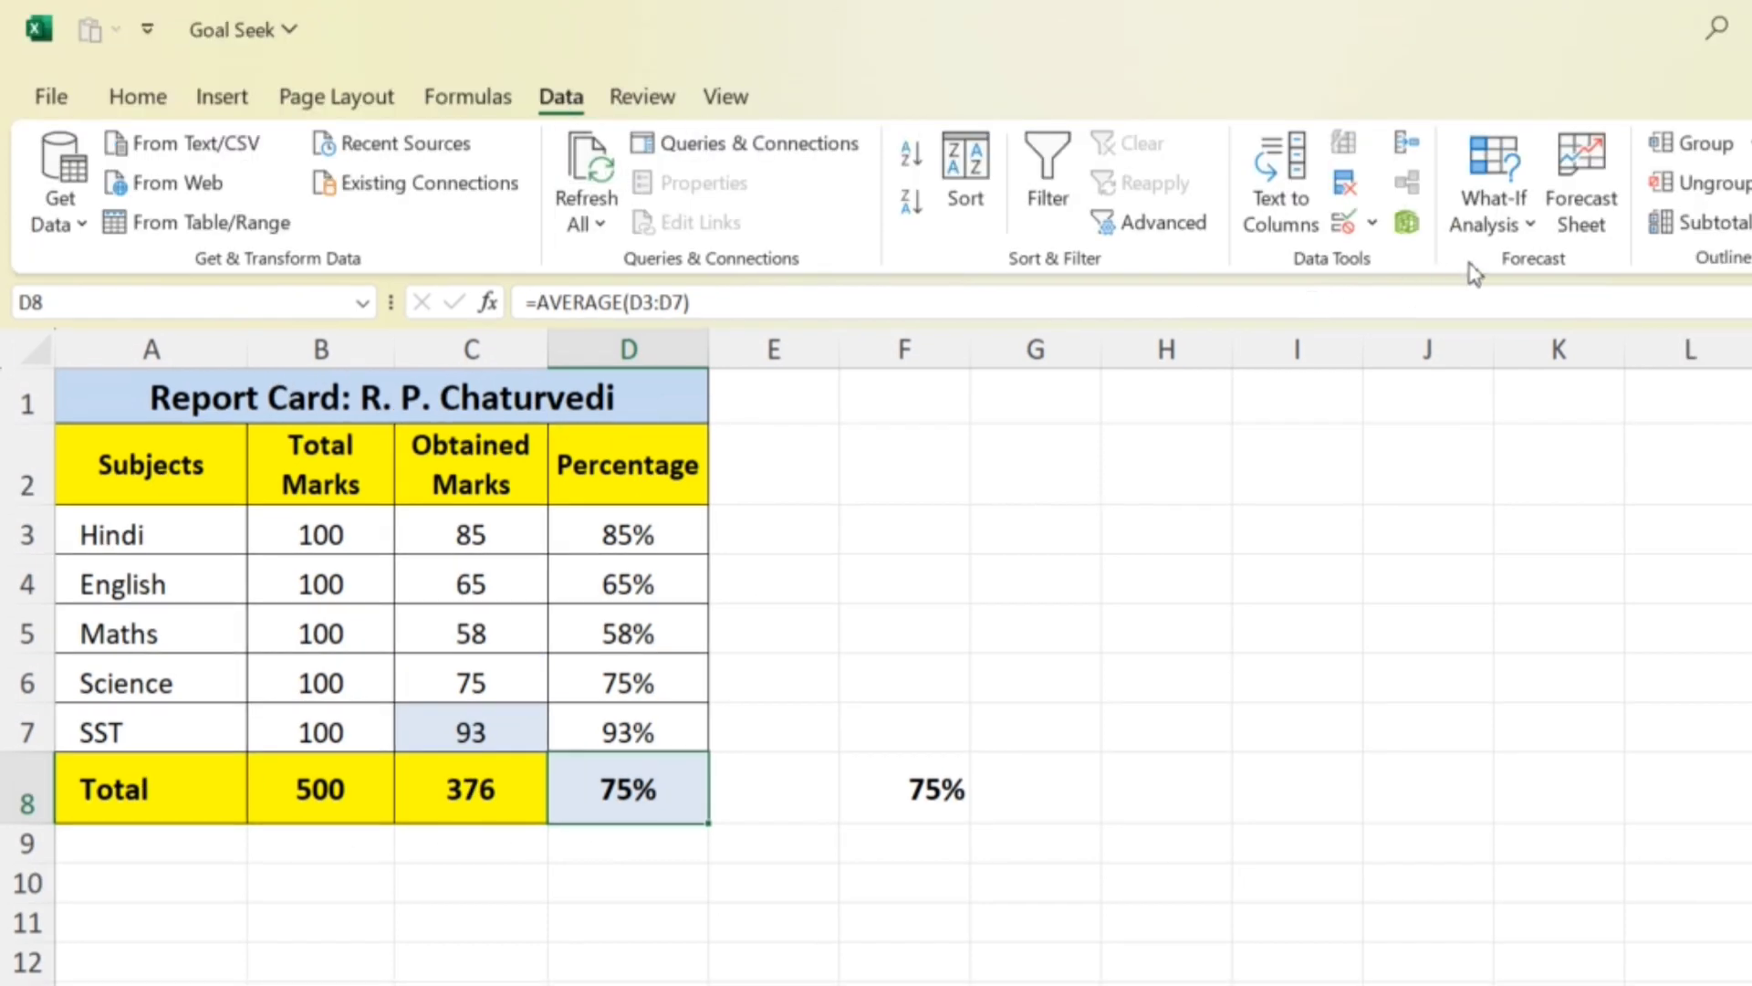
{"action": "left_click", "coordinate": [1491, 219]}
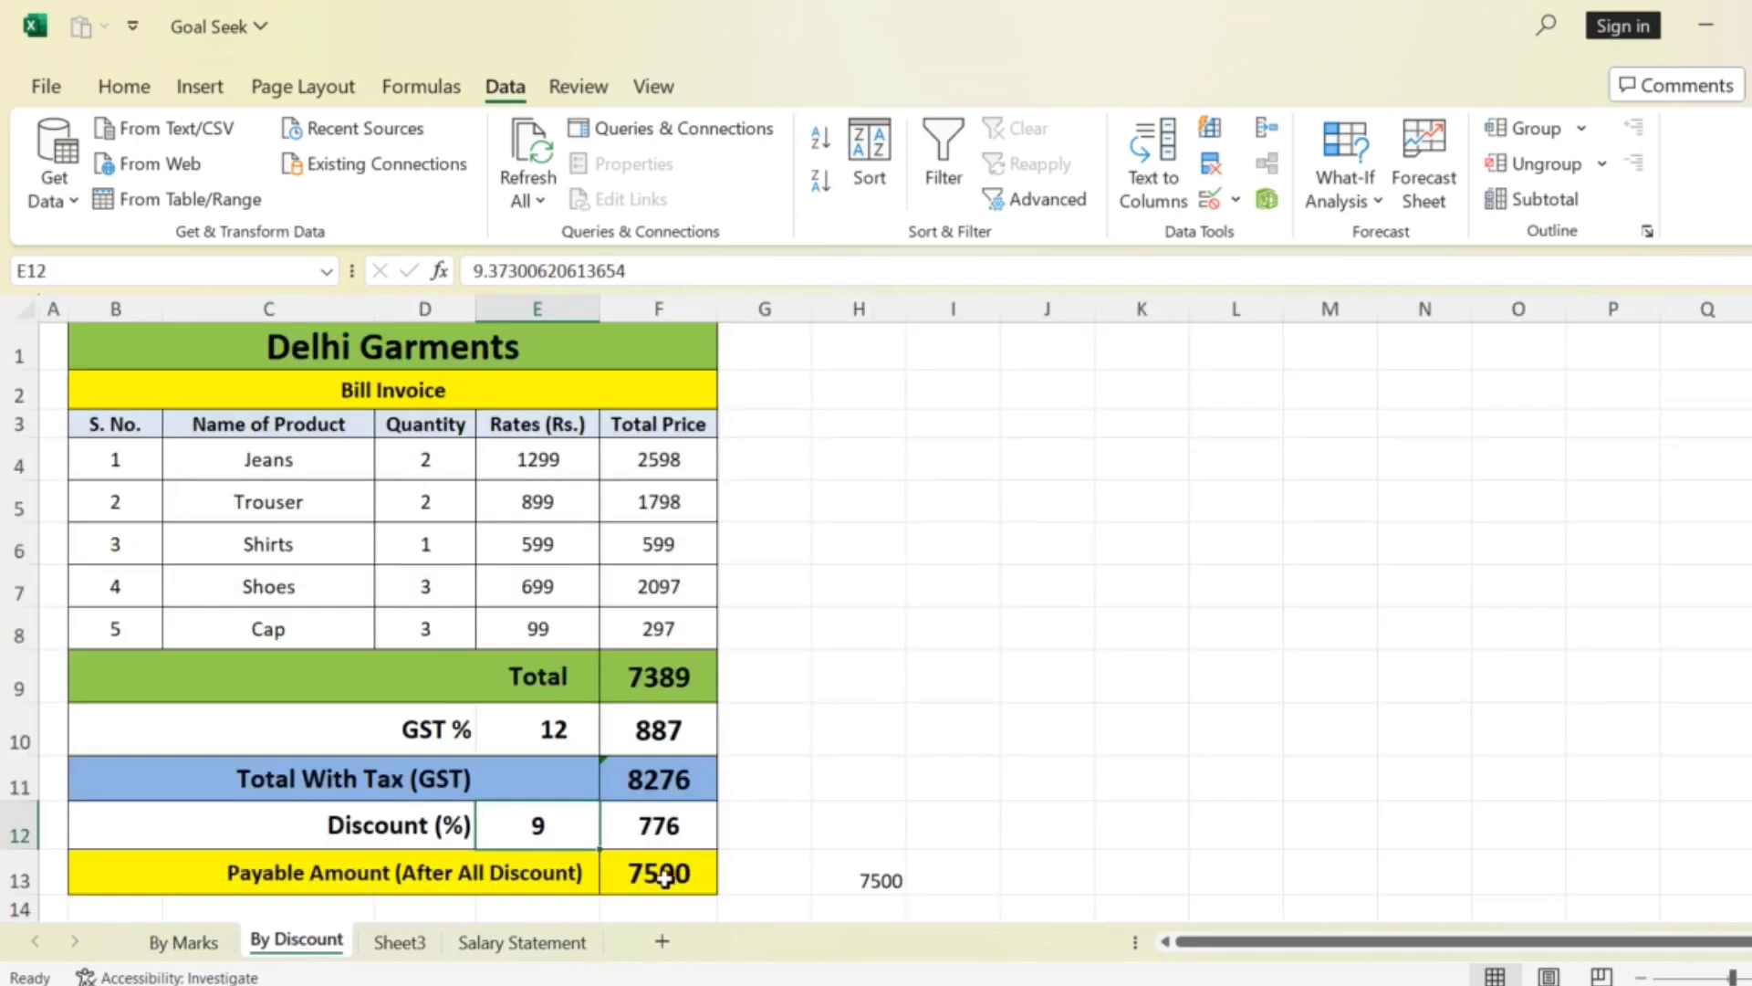
{"action": "left_click", "coordinate": [657, 878]}
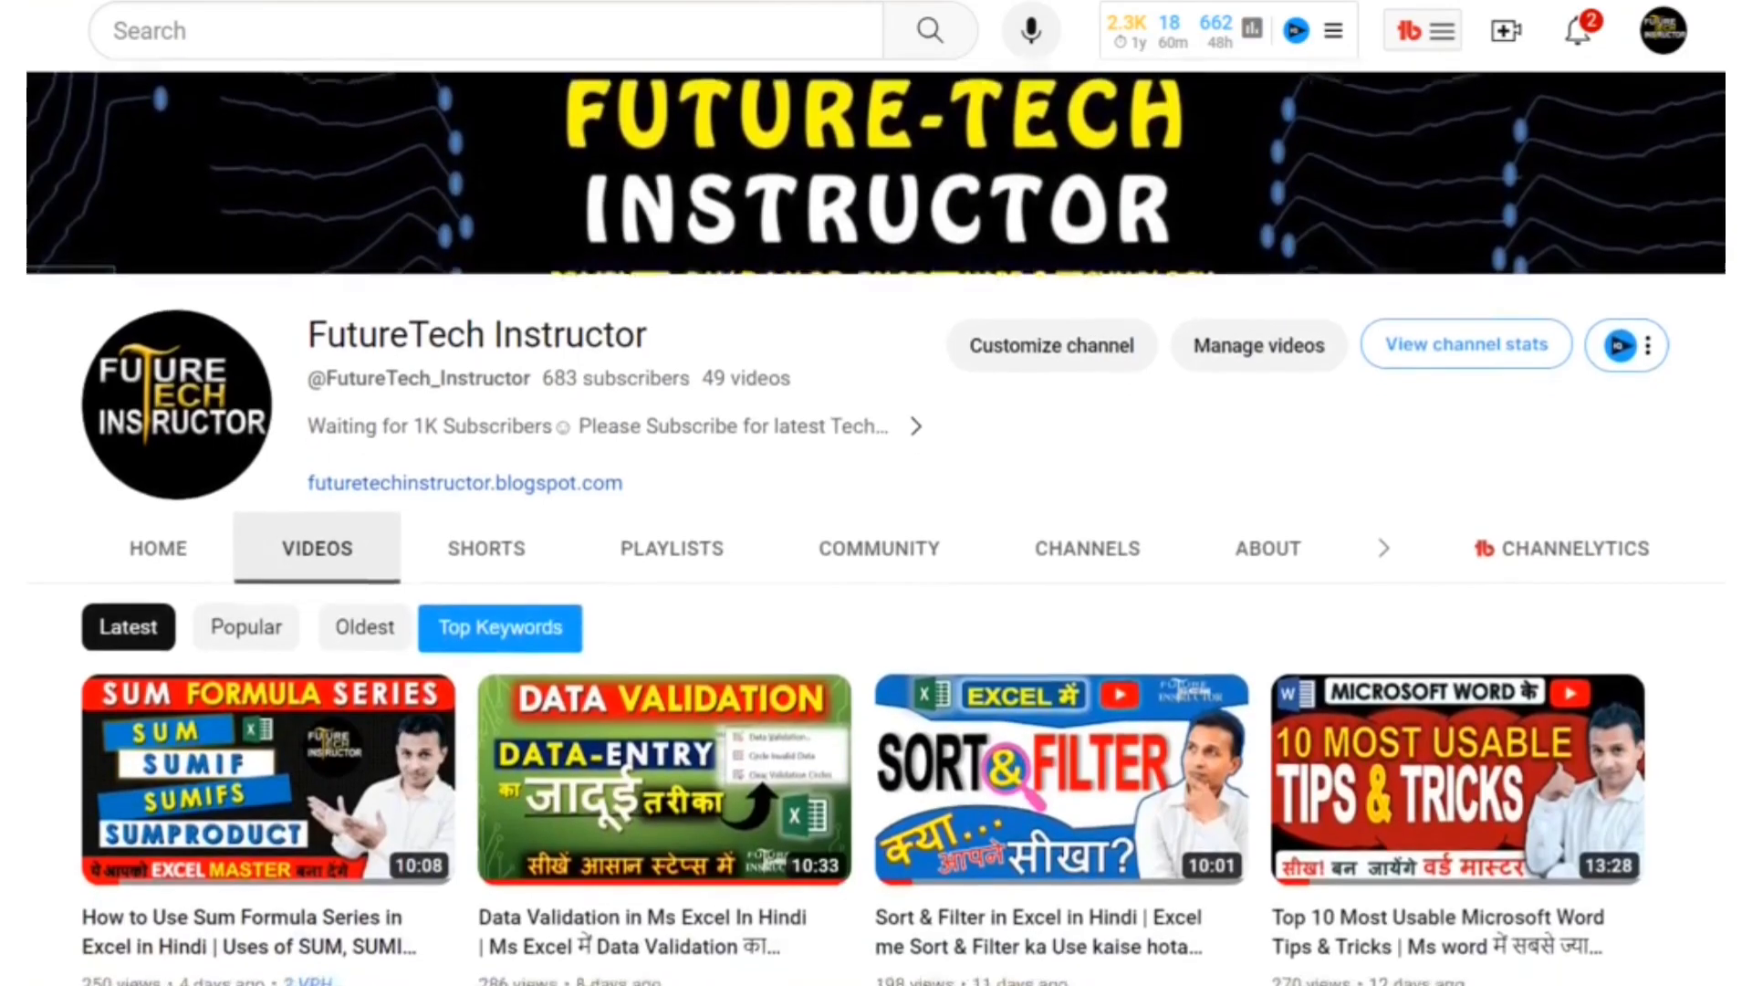
{"action": "scroll", "coordinate": [876, 526], "scroll_direction": "down", "scroll_amount": 3}
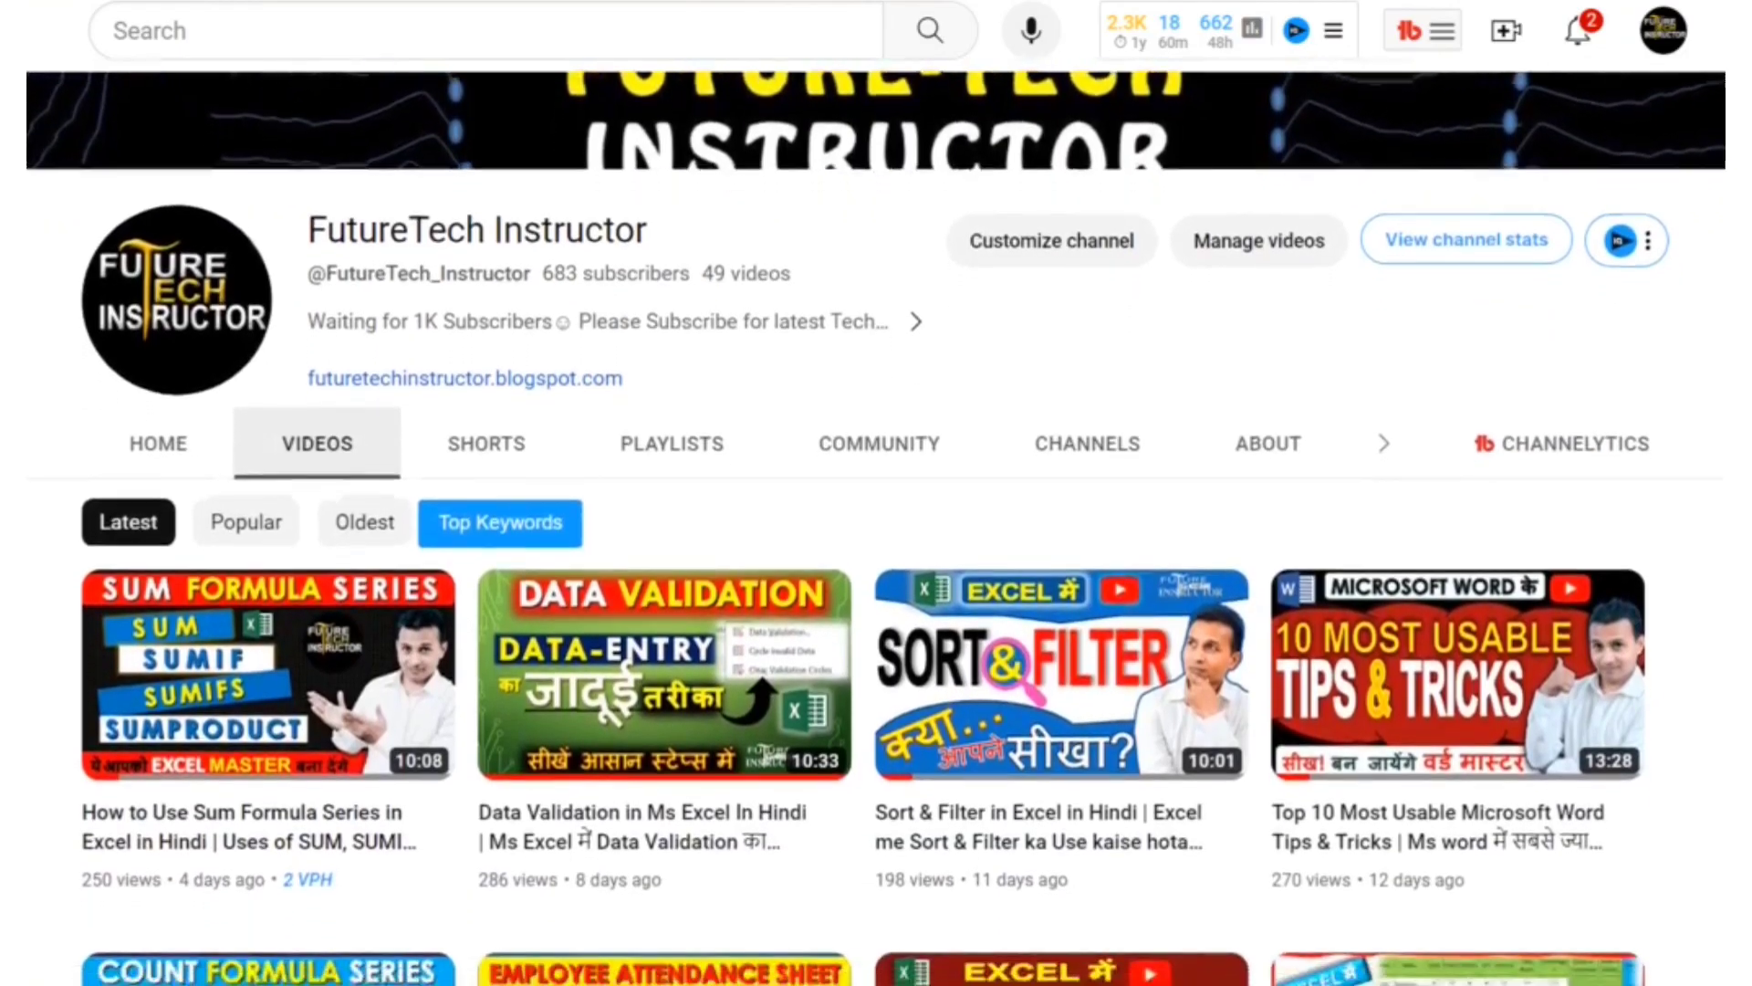